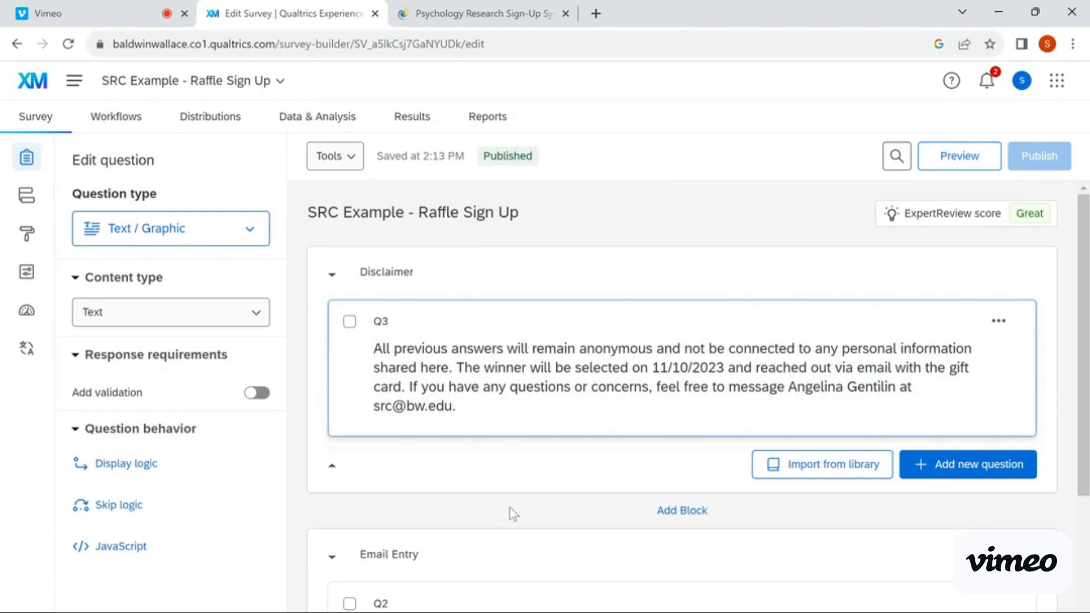
Step: Examine the raffle sign-up survey's Disclaimer text, the email entry question Q2 and the end-of-survey message
scroll(510, 507, down, 1)
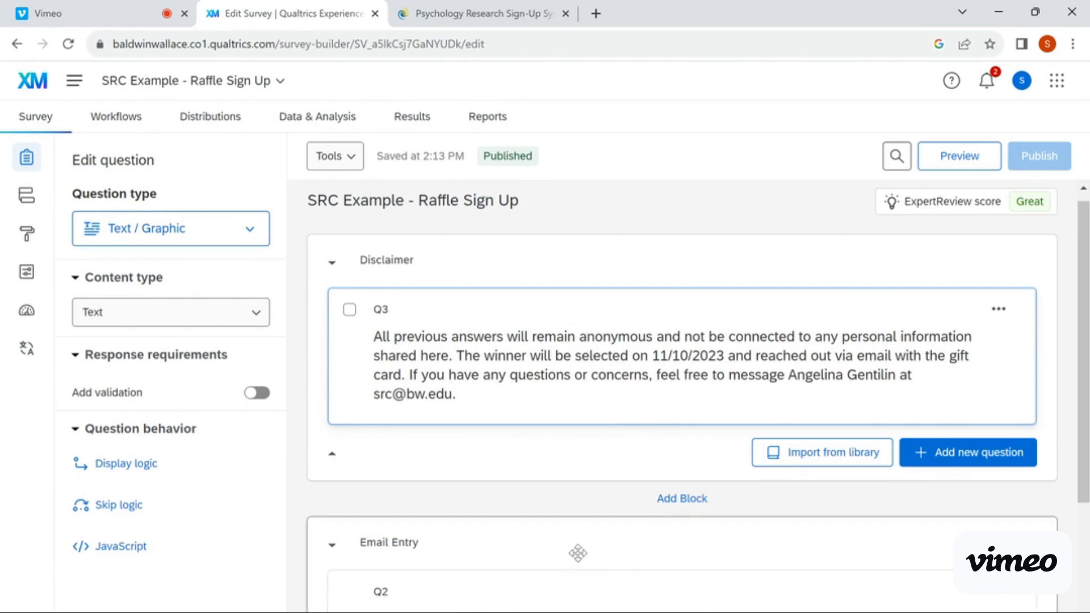
scroll(577, 552, down, 2)
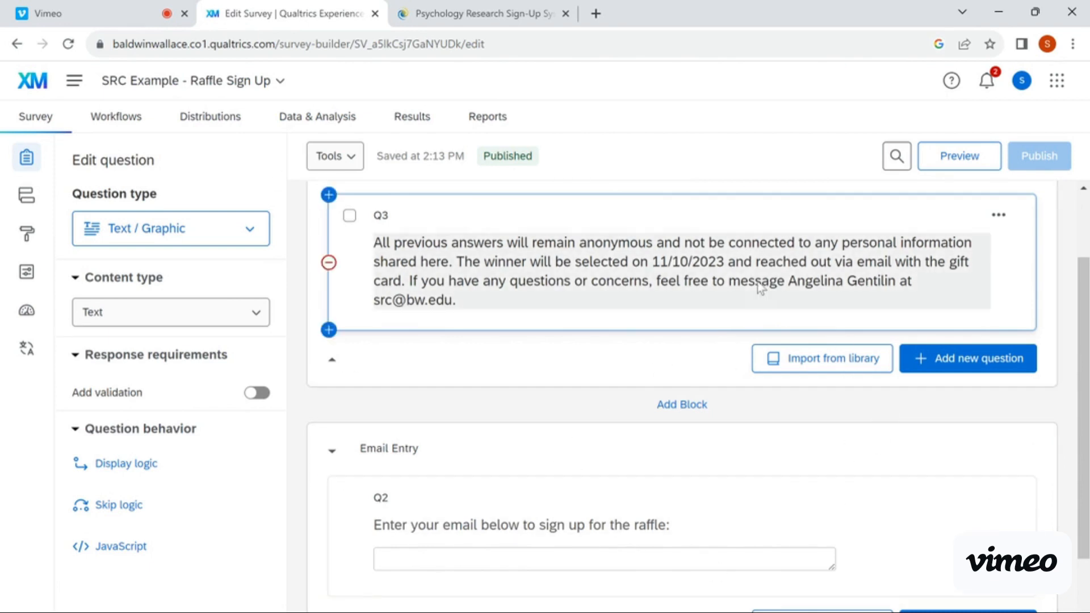
scroll(570, 287, up, 2)
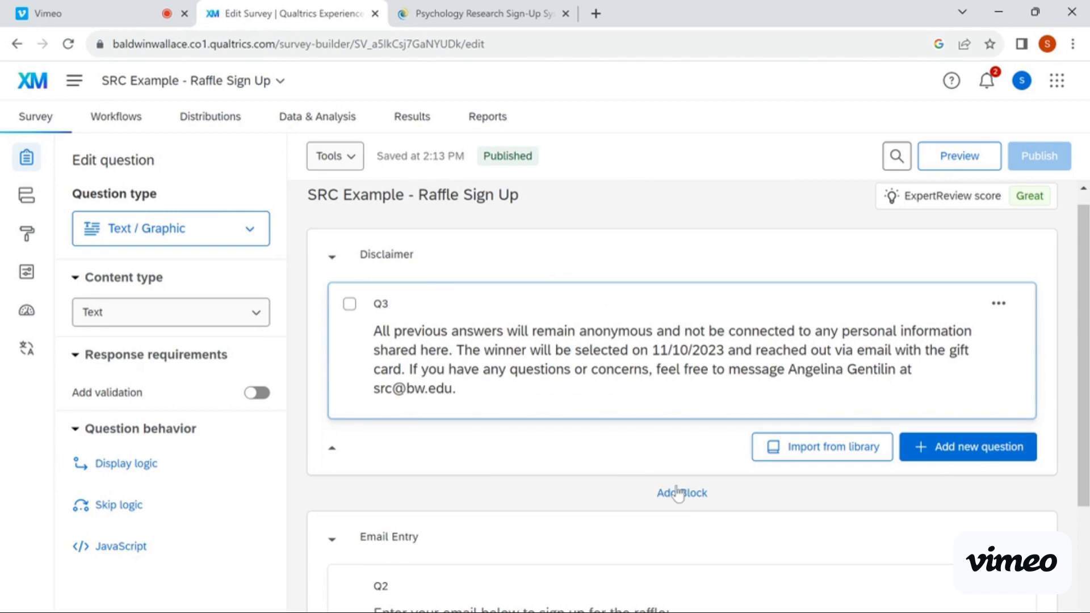
scroll(416, 519, down, 2)
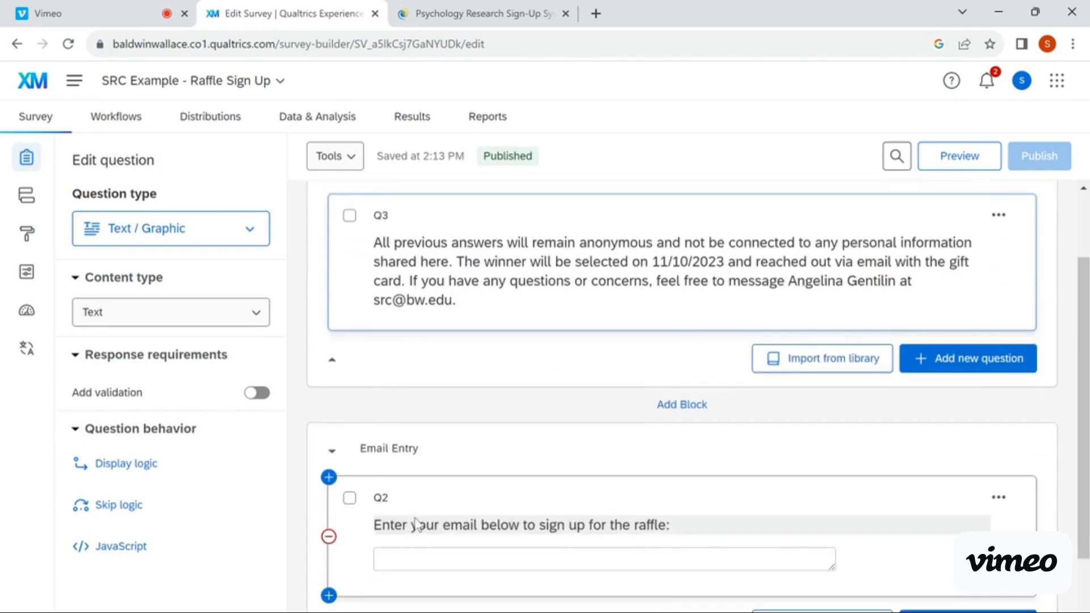
scroll(416, 523, down, 3)
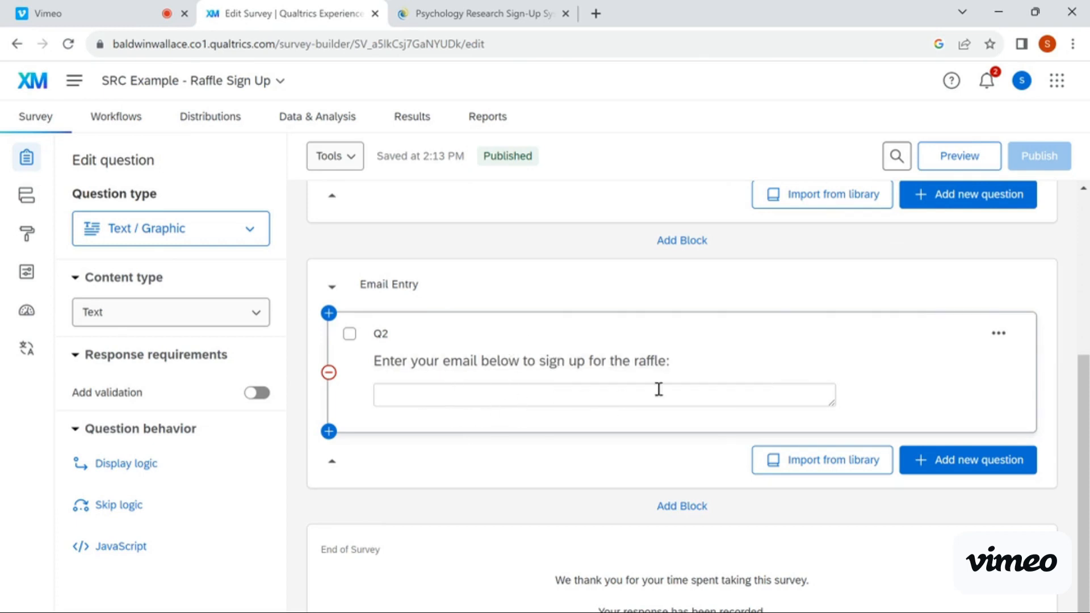
click(700, 393)
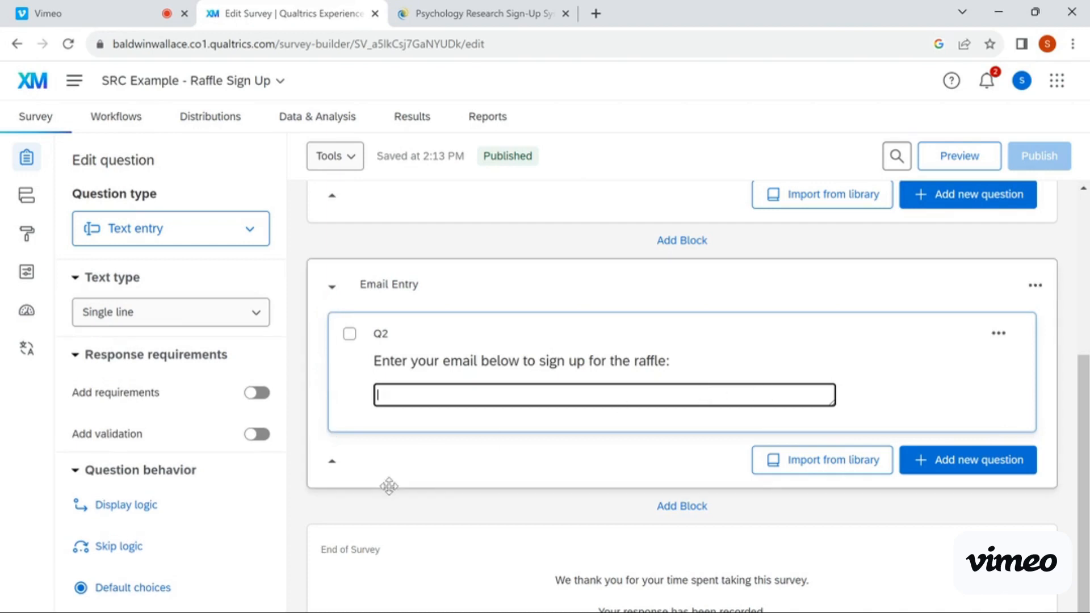
click(504, 485)
click(468, 356)
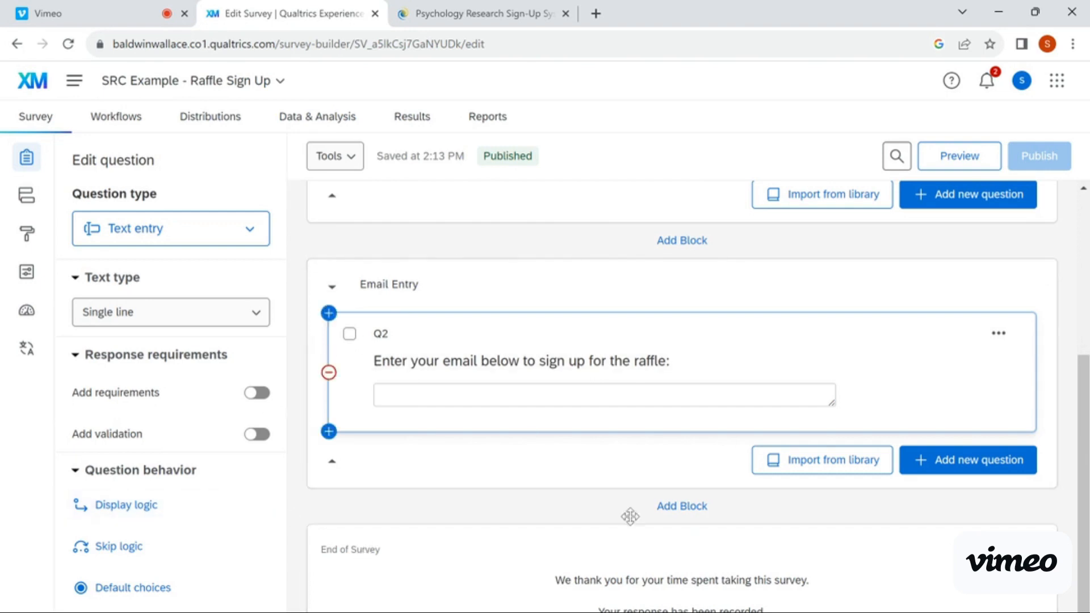
scroll(697, 584, down, 1)
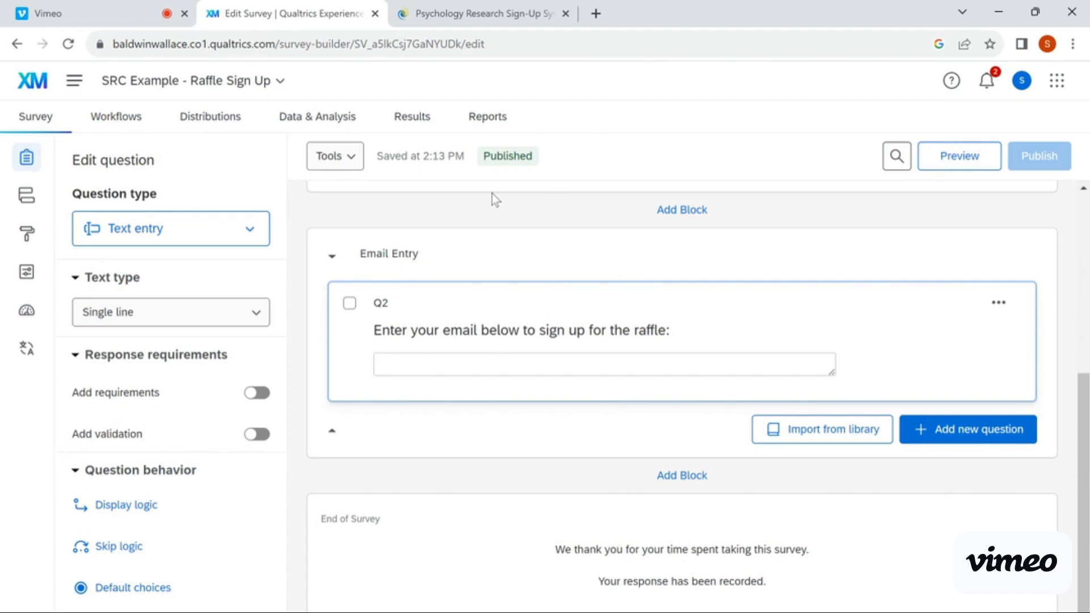
Step: Search Google for "number generator" in a new browser tab
click(595, 13)
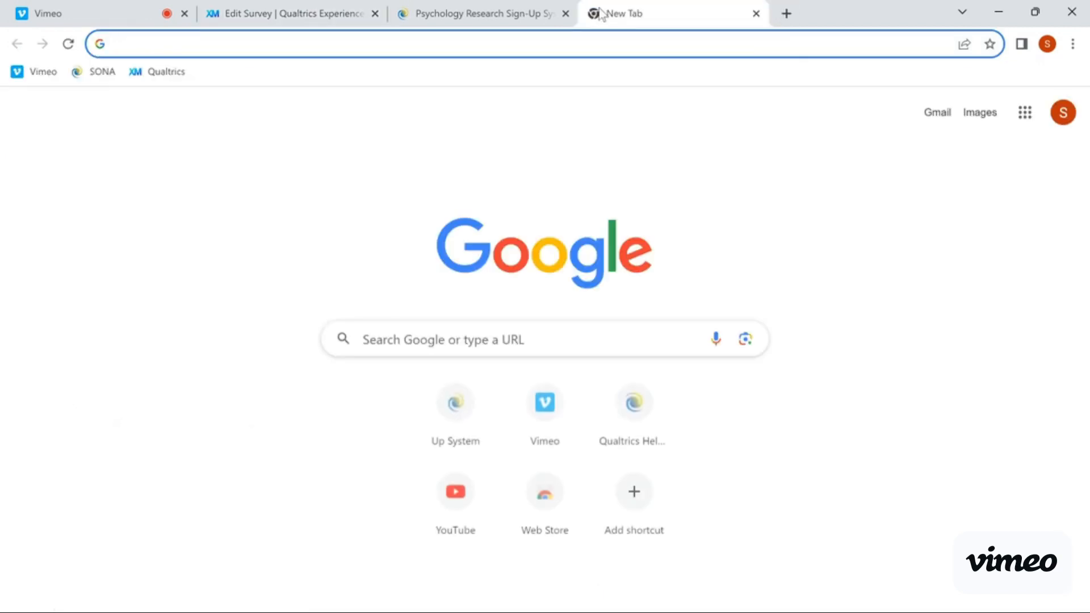
text(num)
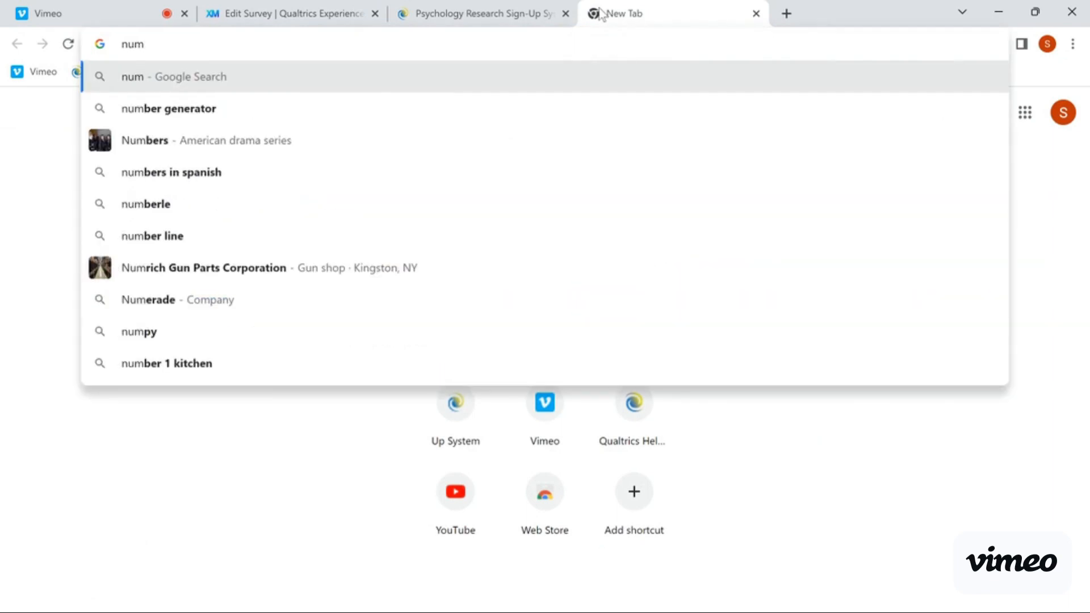
click(302, 108)
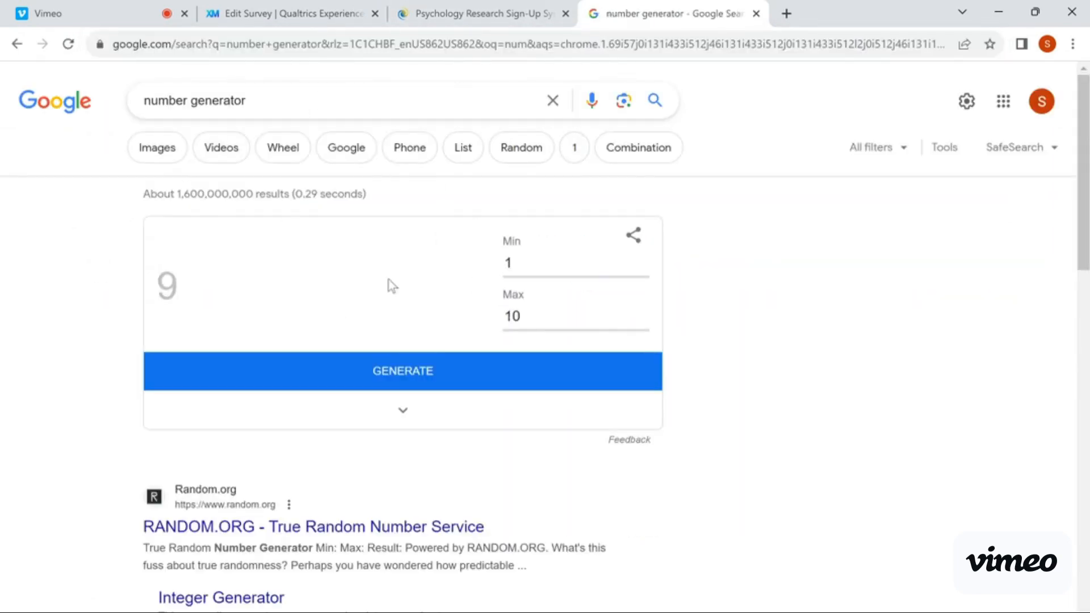
Step: Set the number generator's maximum to 150 and generate a random number
click(554, 319)
key(BackSpace)
key(BackSpace)
text(150)
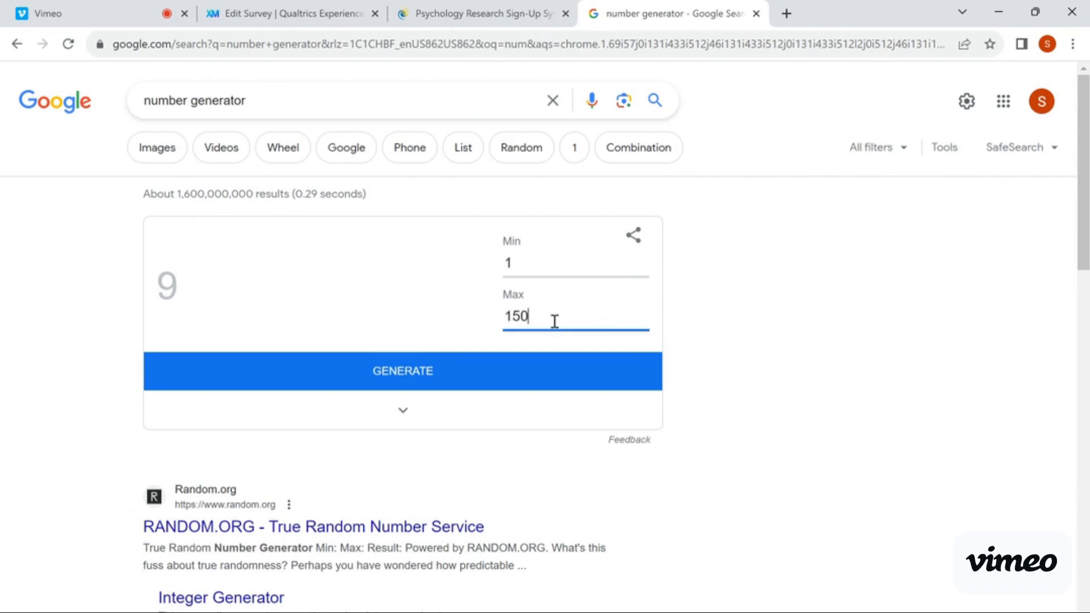
right_click(405, 379)
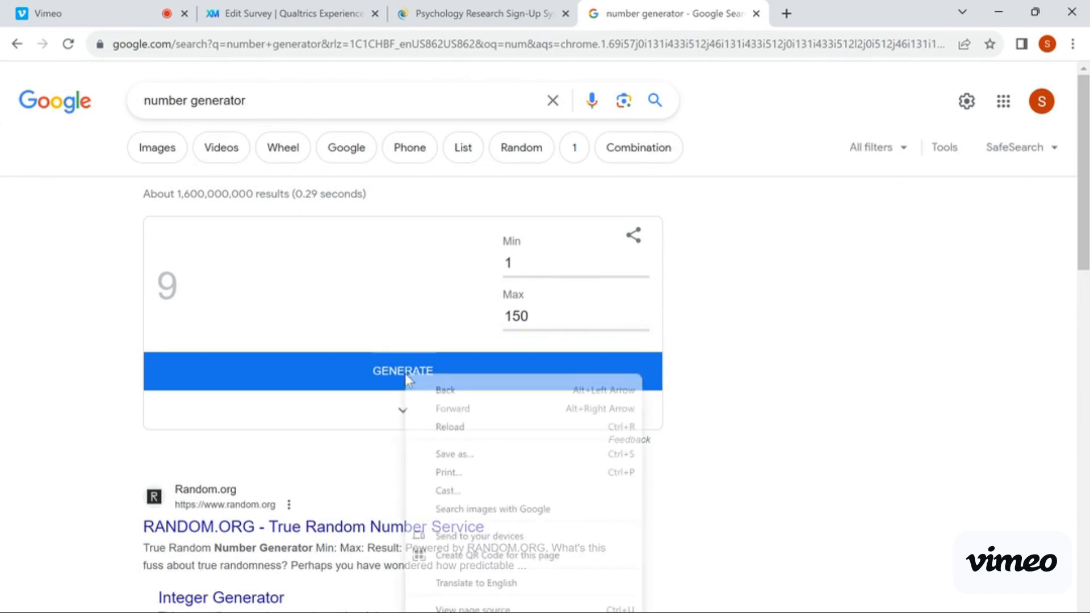
click(326, 366)
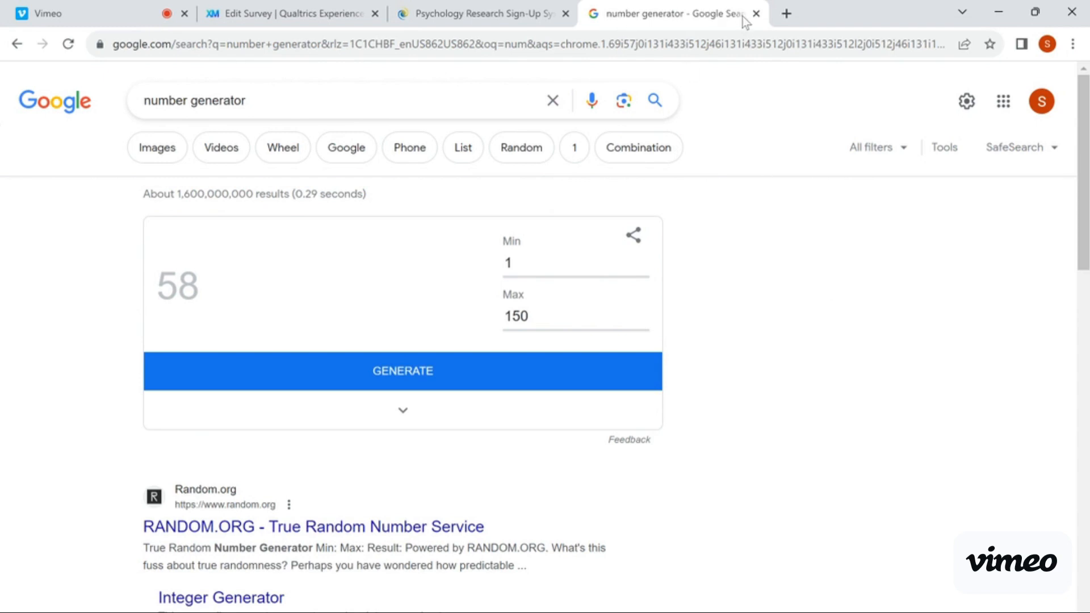
Step: Return to the Qualtrics survey editor and open the starred SRC Example survey
click(227, 17)
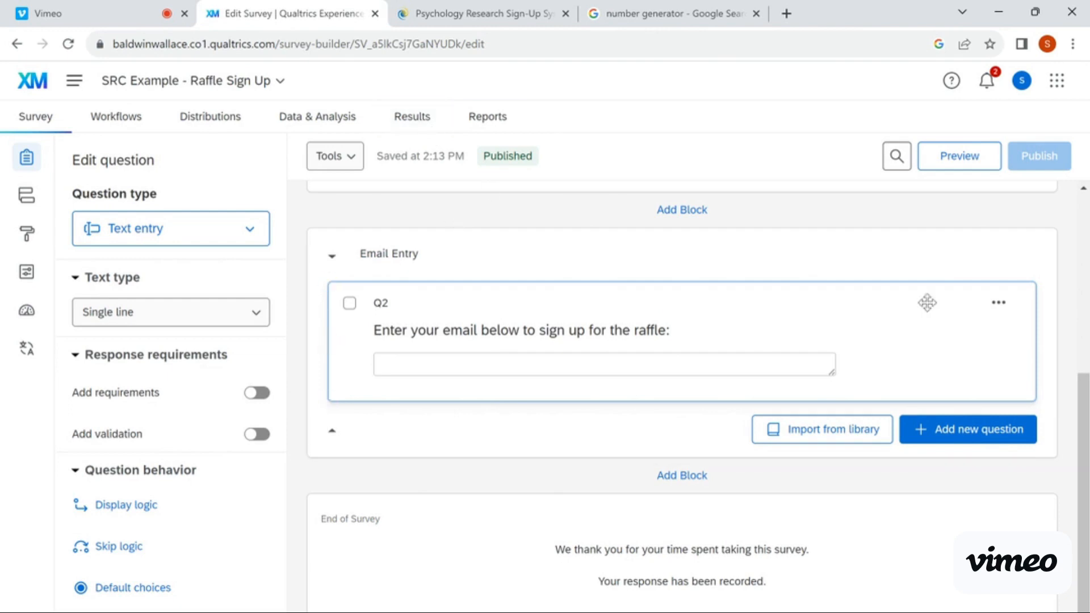
click(572, 244)
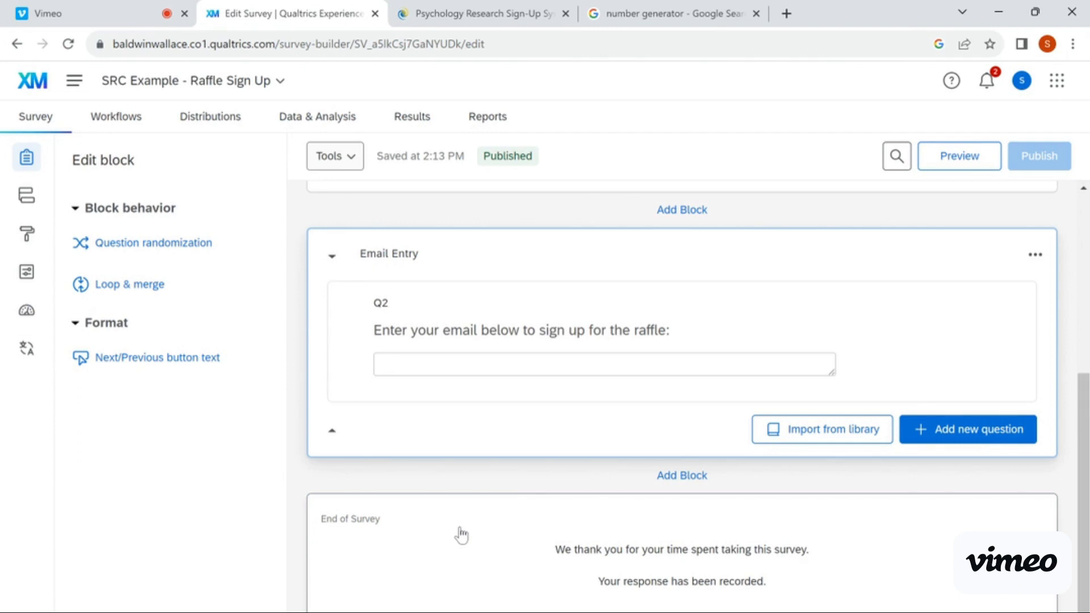
click(146, 87)
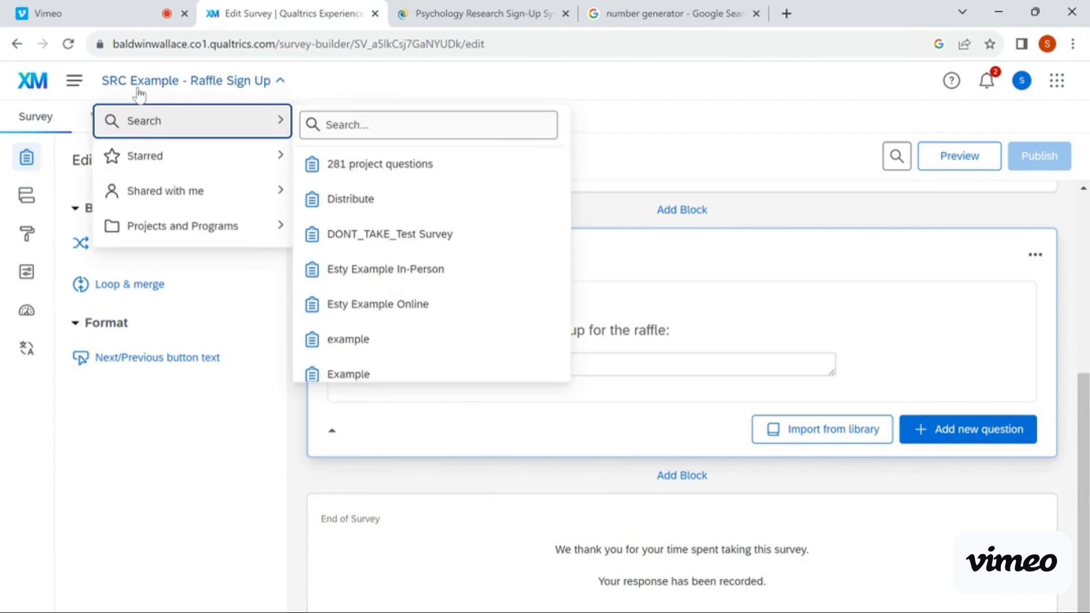
mouse_move(165, 155)
click(353, 161)
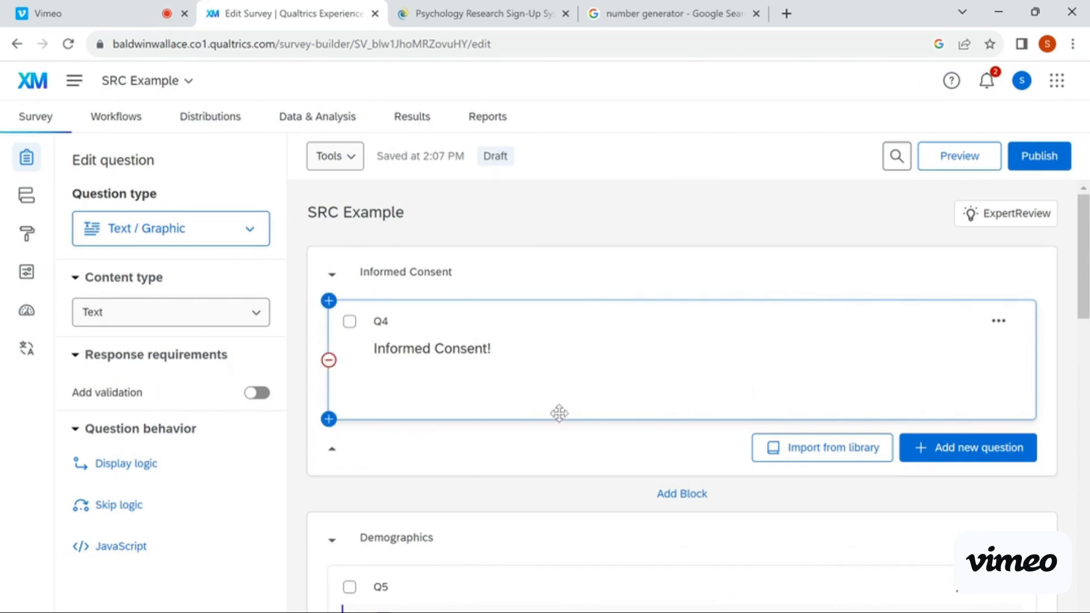
Step: Examine the SRC Example survey's blocks from Informed Consent and Demographics through the Raffle Question and End of Survey
scroll(560, 414, down, 7)
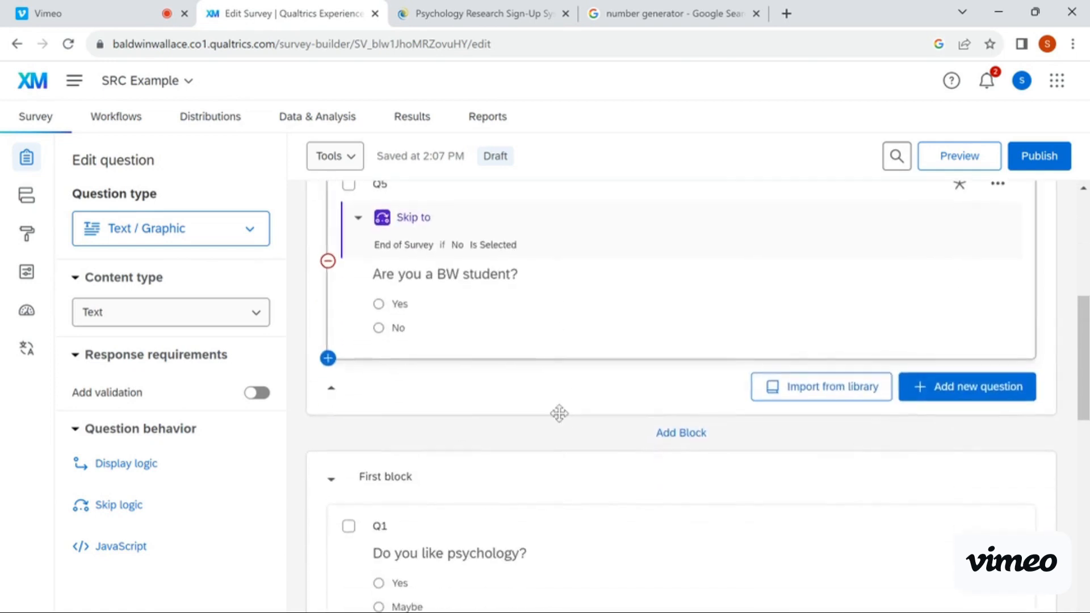
scroll(559, 414, up, 7)
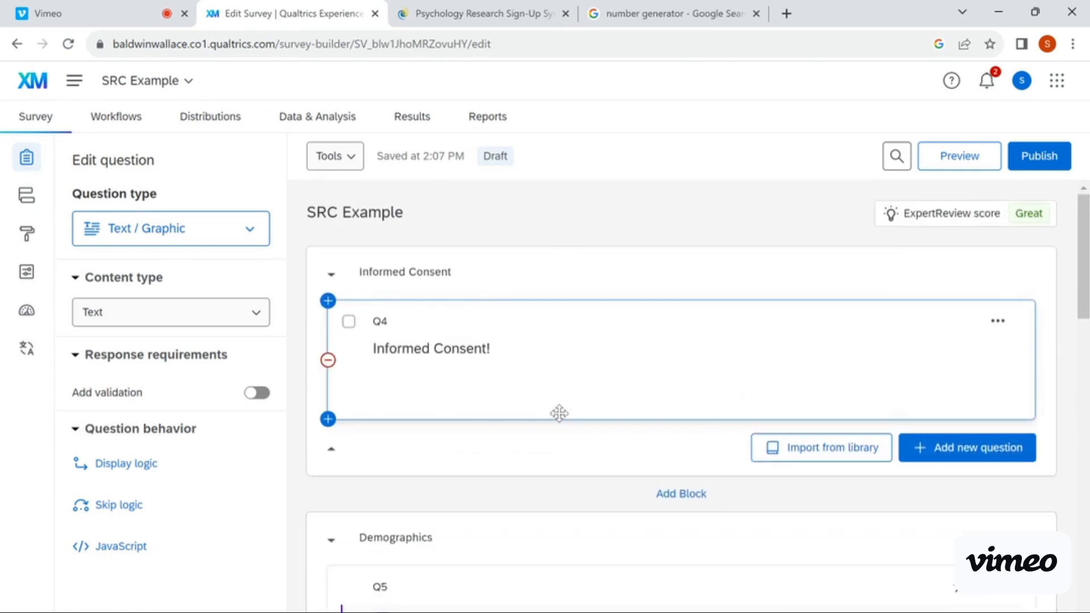
scroll(560, 413, down, 15)
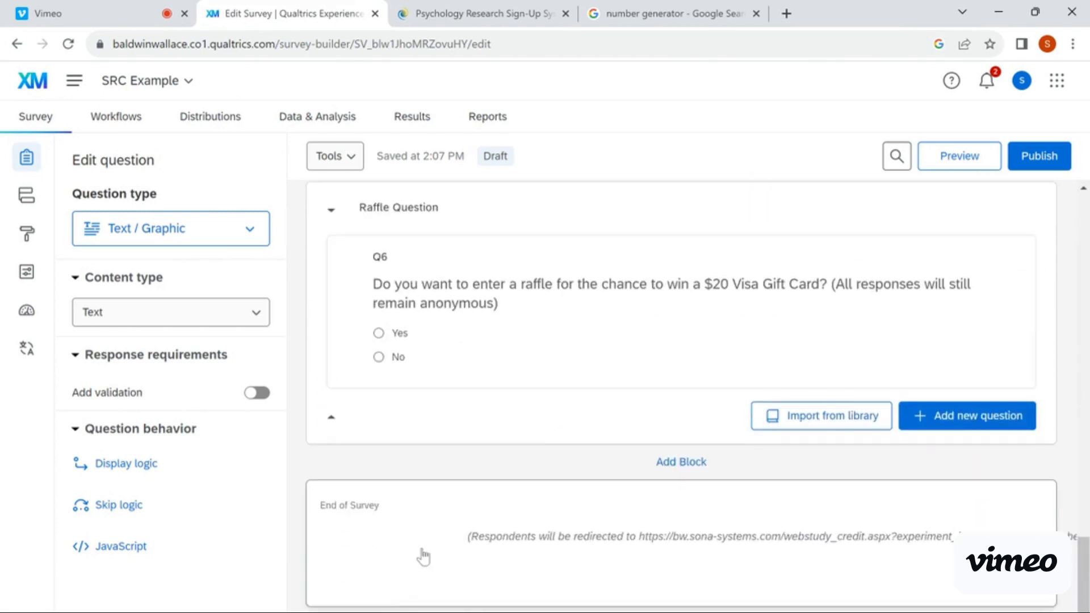
scroll(581, 298, up, 10)
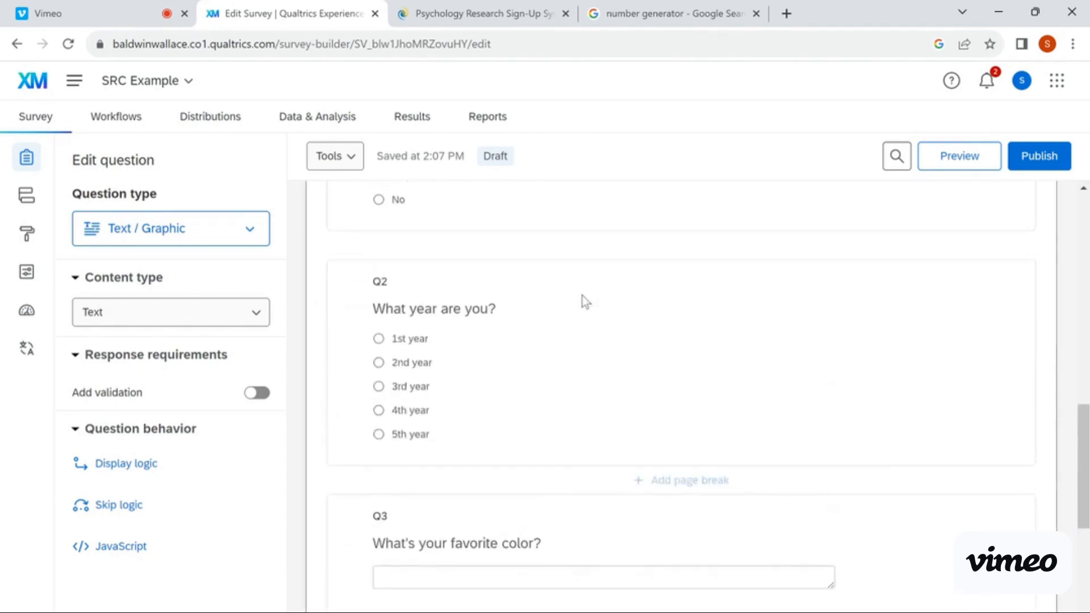
scroll(581, 295, up, 5)
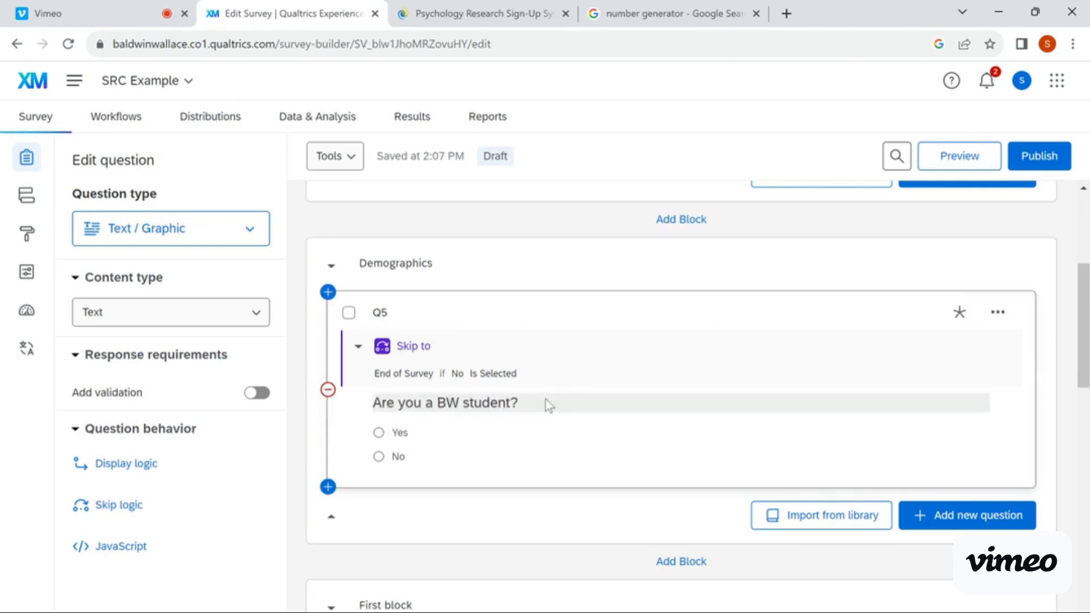
scroll(547, 406, down, 6)
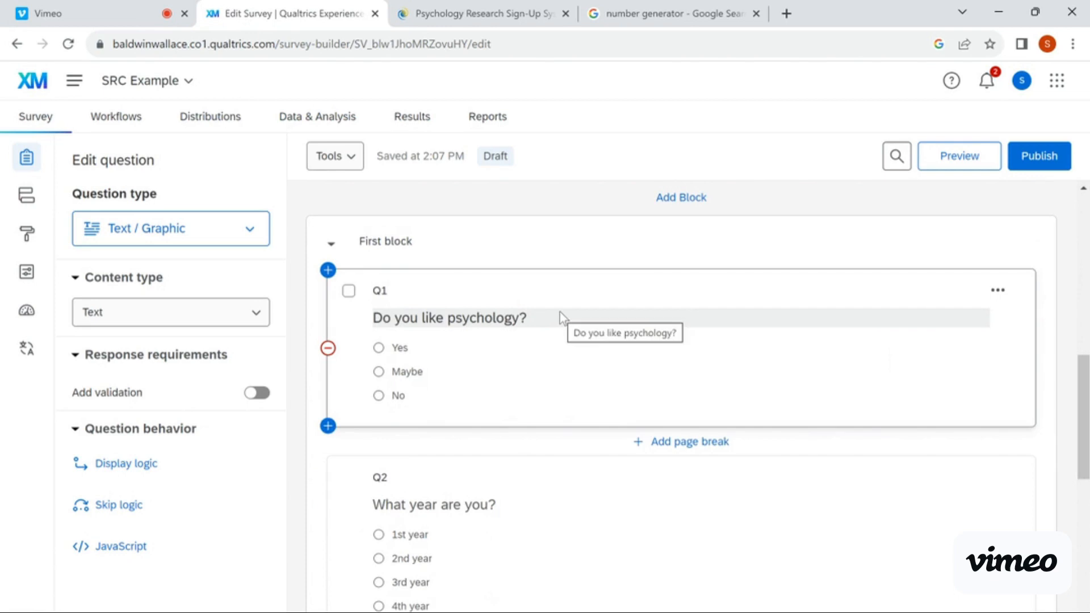
scroll(560, 312, up, 10)
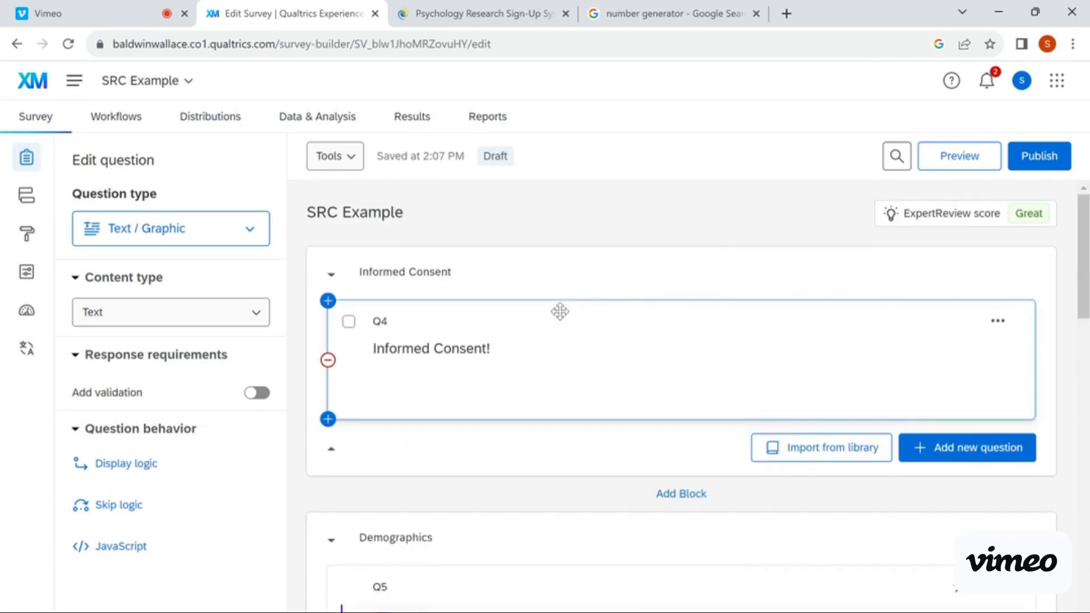
scroll(594, 410, down, 12)
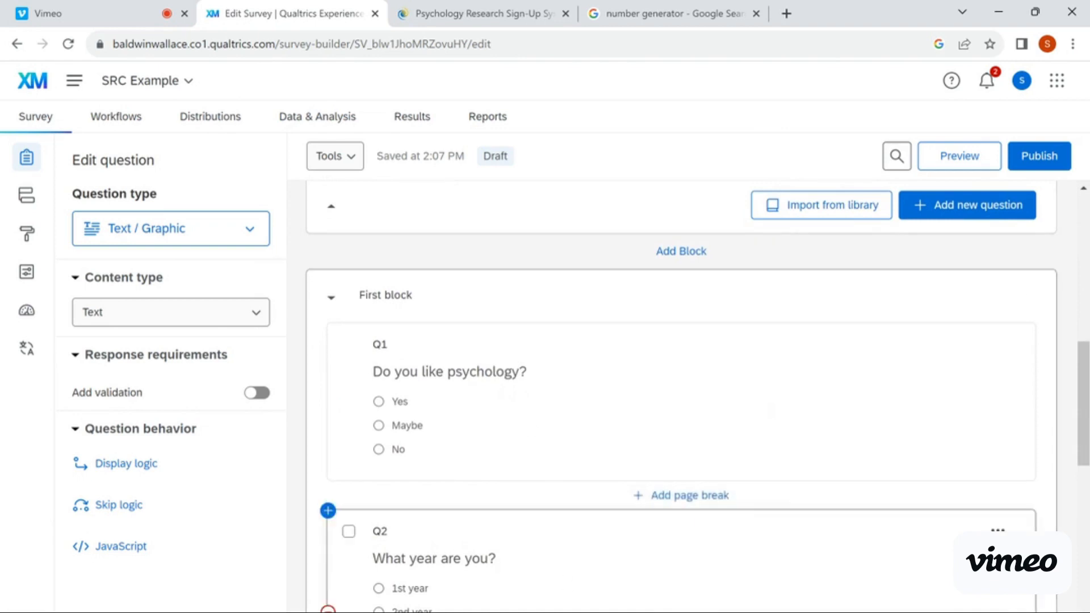
scroll(782, 272, down, 2)
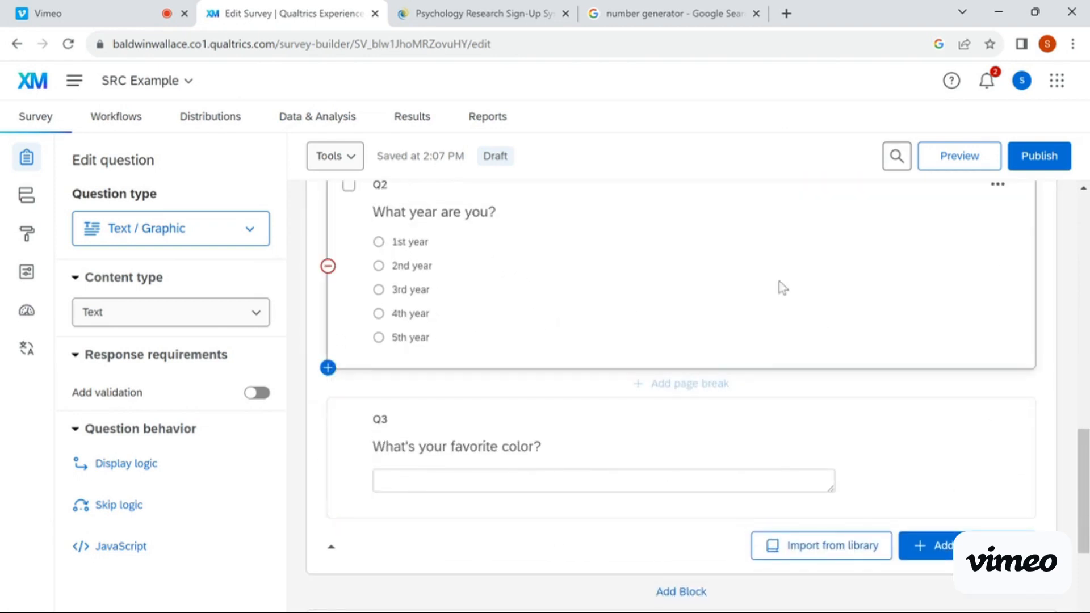
scroll(821, 365, down, 6)
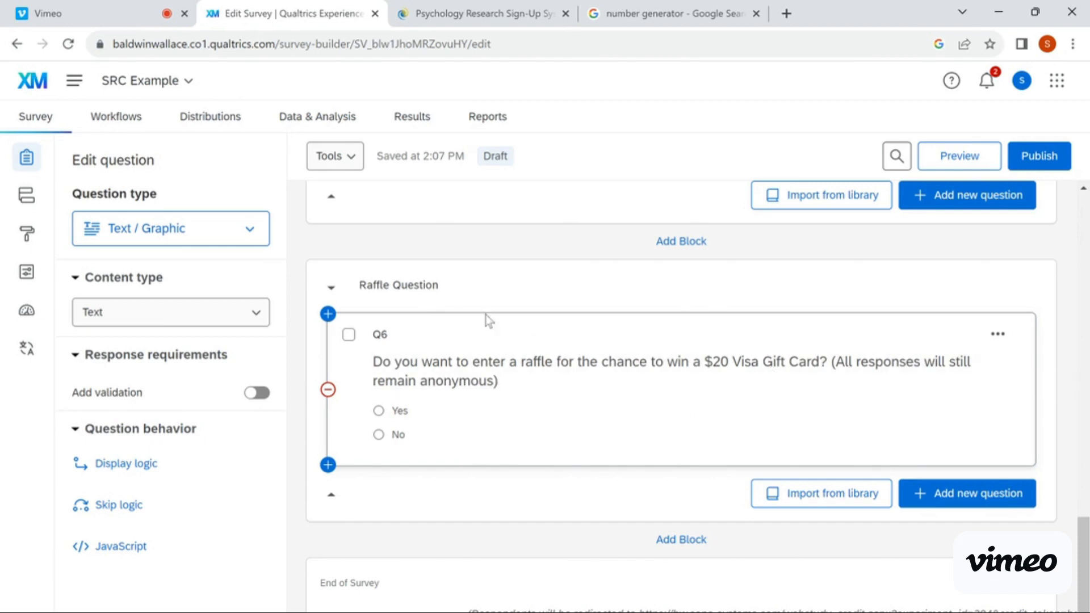
scroll(414, 567, down, 1)
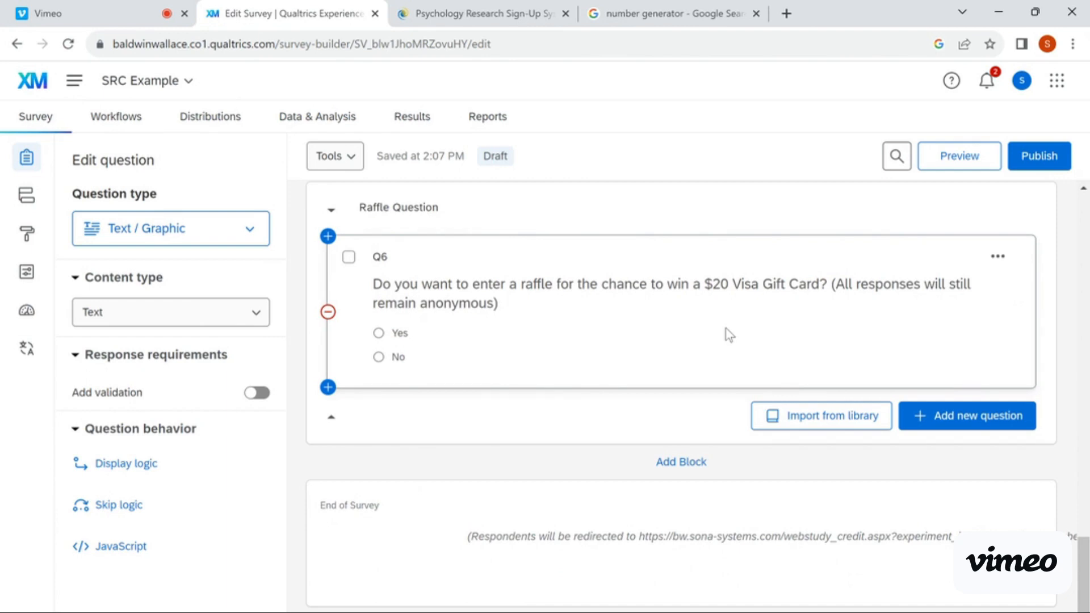
Step: Open the starred SRC Example - Raffle Sign Up survey and copy its anonymous distribution link
click(155, 86)
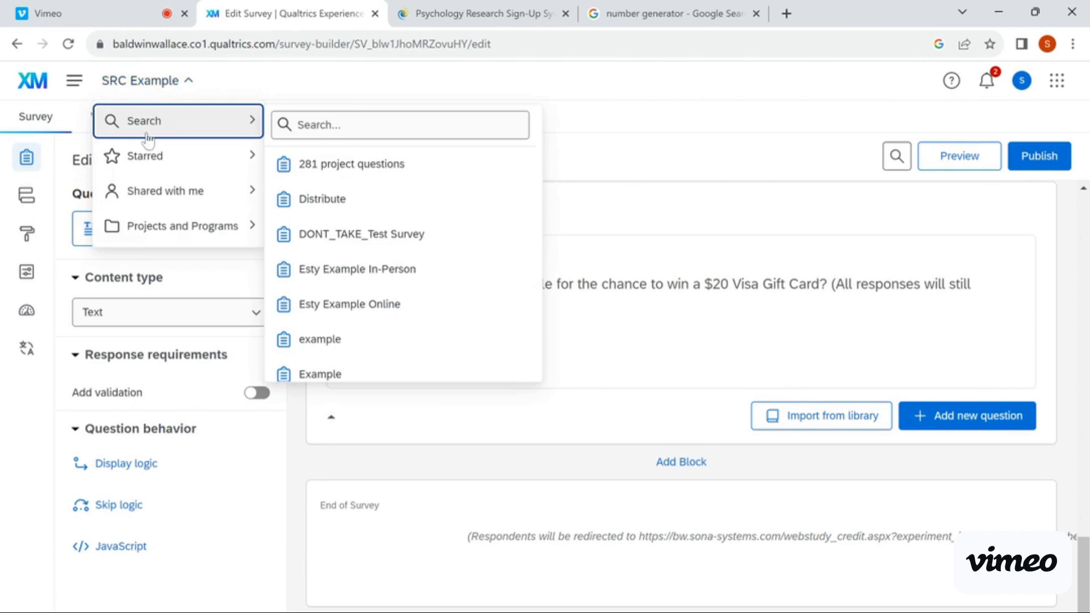
mouse_move(243, 151)
click(329, 208)
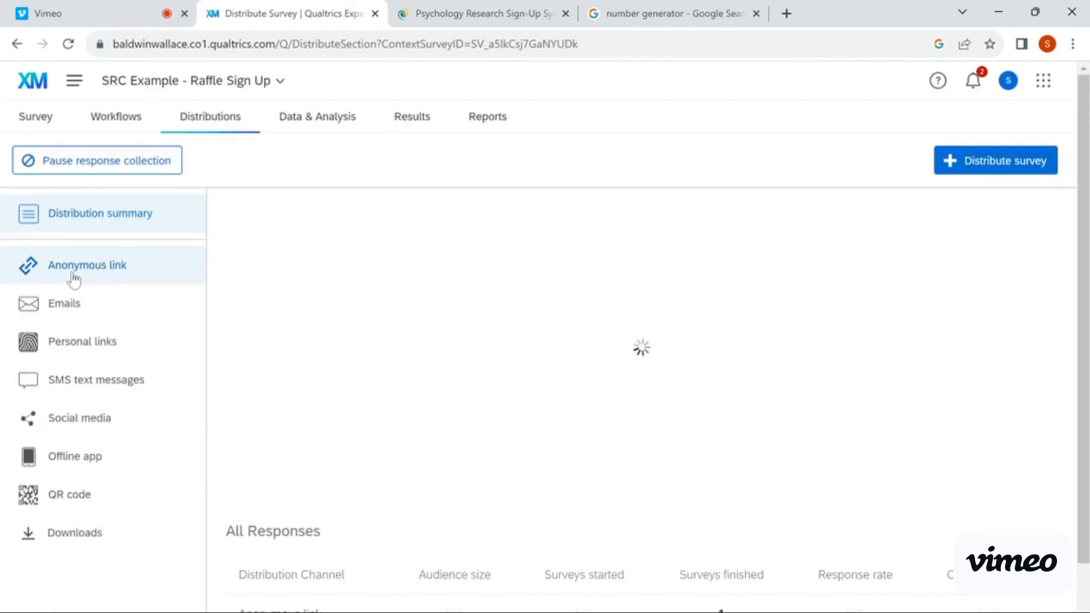
click(73, 274)
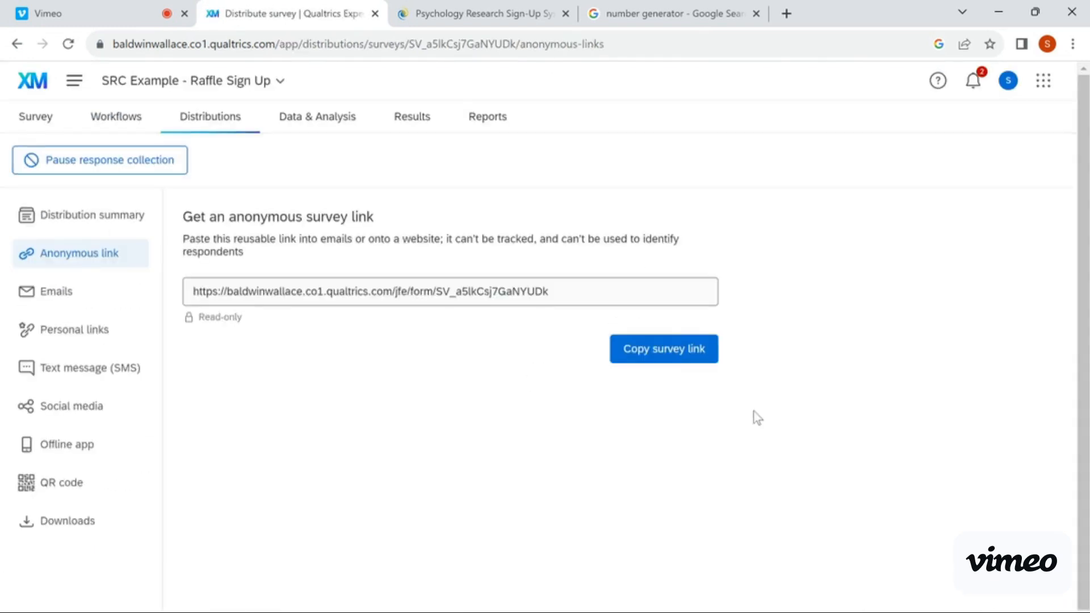
click(670, 357)
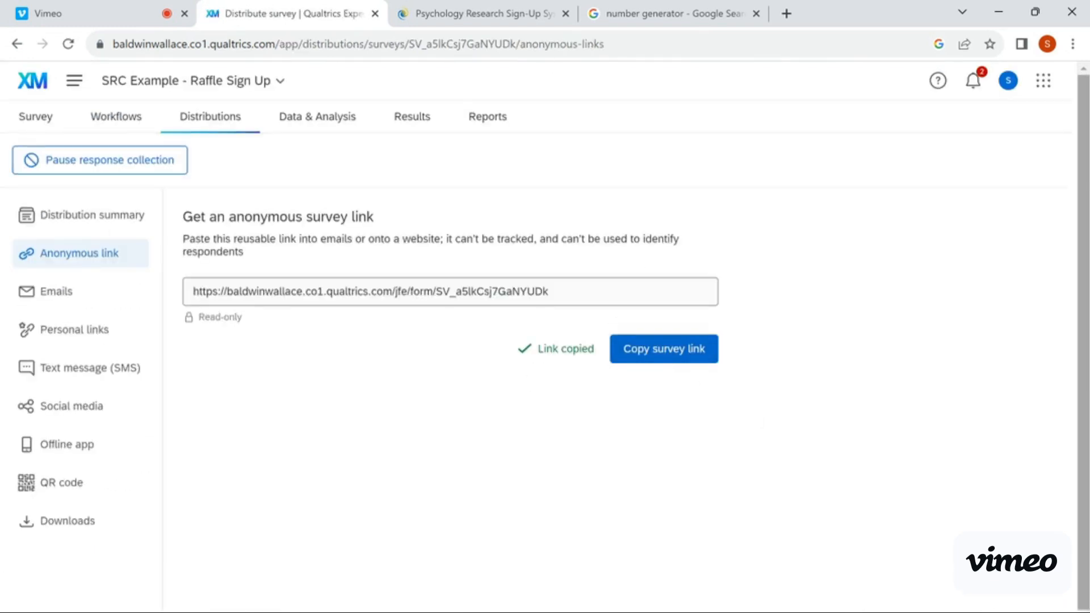
Step: Open the starred SRC Example survey and go to its survey flow
click(152, 83)
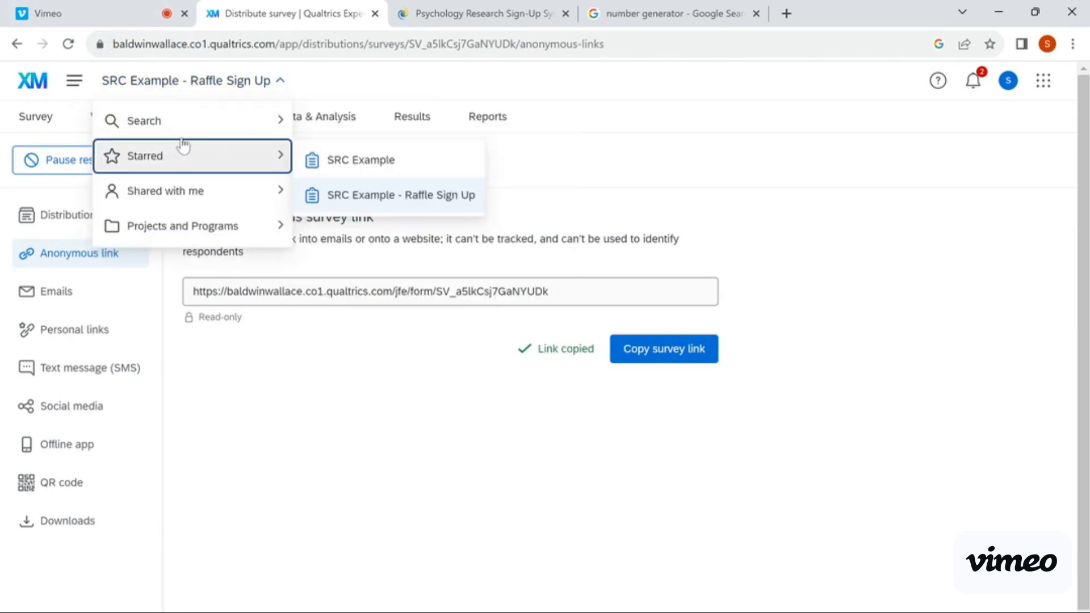
click(373, 163)
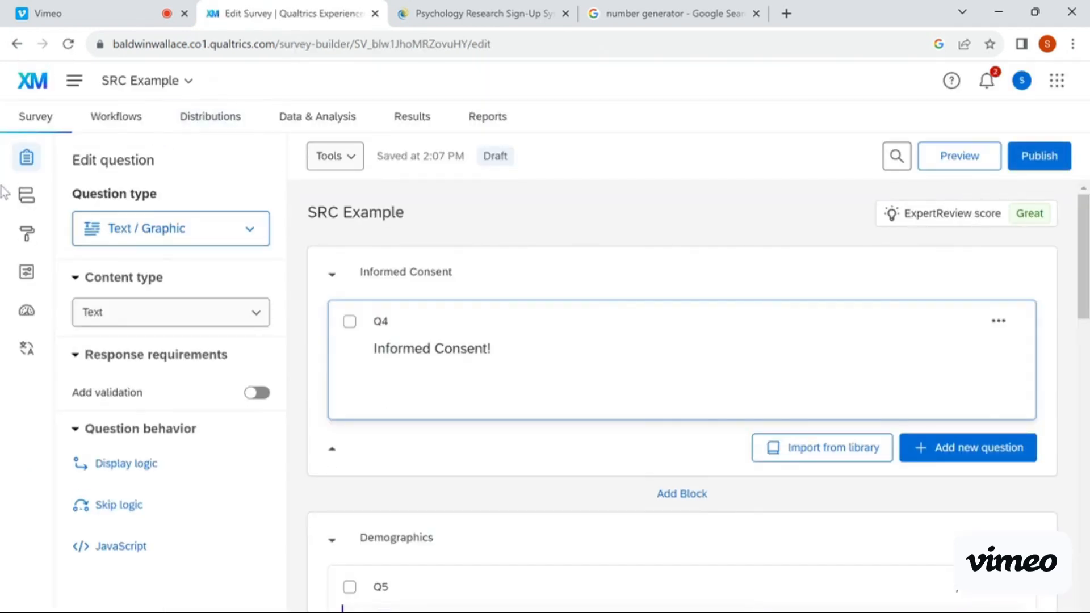
click(28, 208)
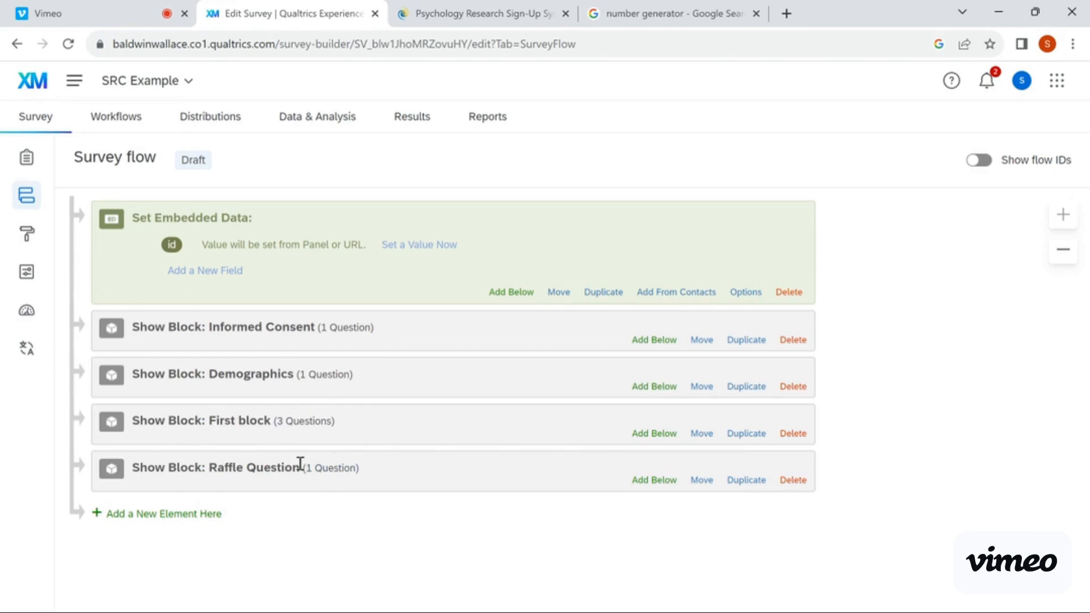
Step: Add a branch element to the end of the survey flow, below the Raffle Question block
click(168, 517)
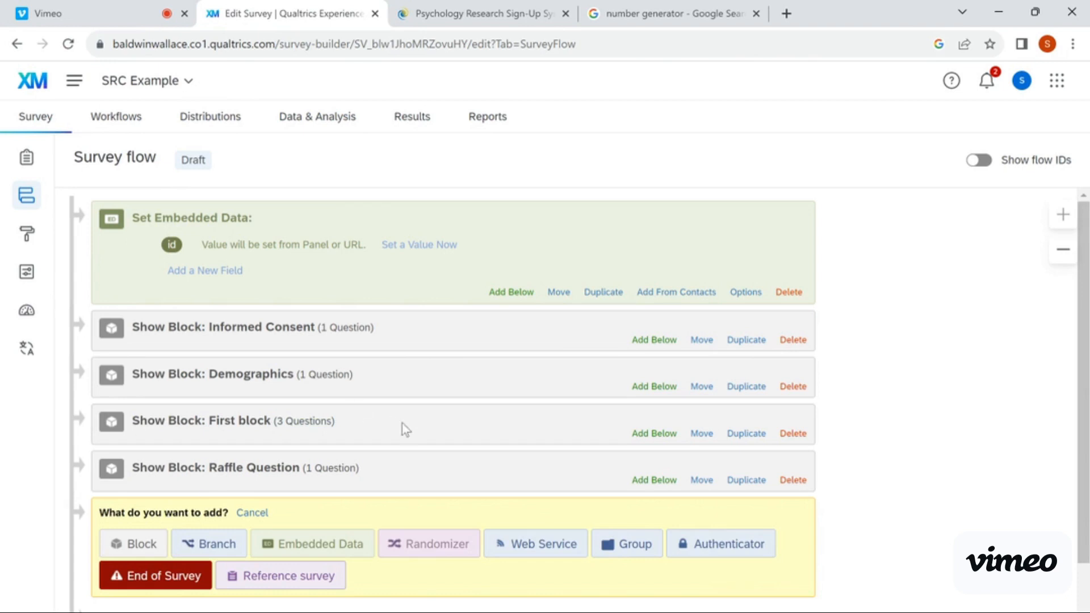
scroll(402, 423, down, 1)
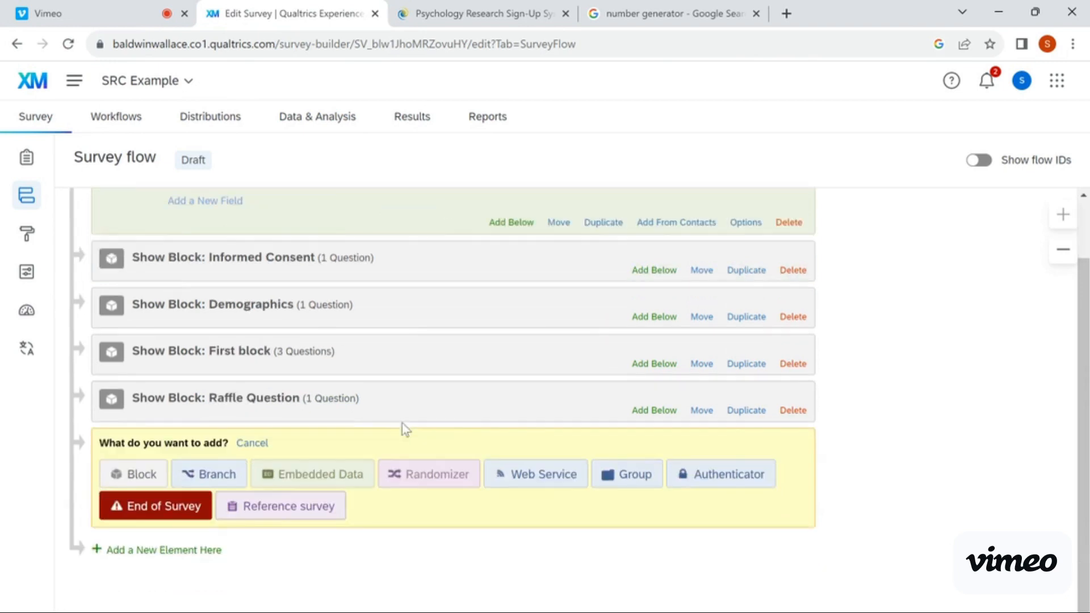
click(216, 476)
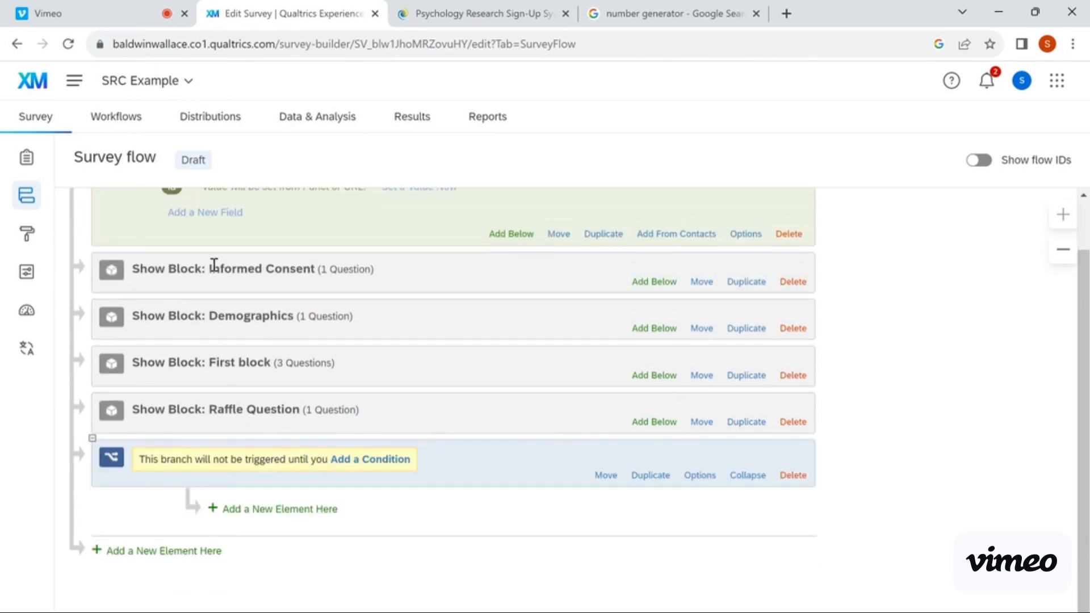
Step: Set the branch condition to question Q6 about entering the gift card raffle, with Yes Is Selected
click(386, 460)
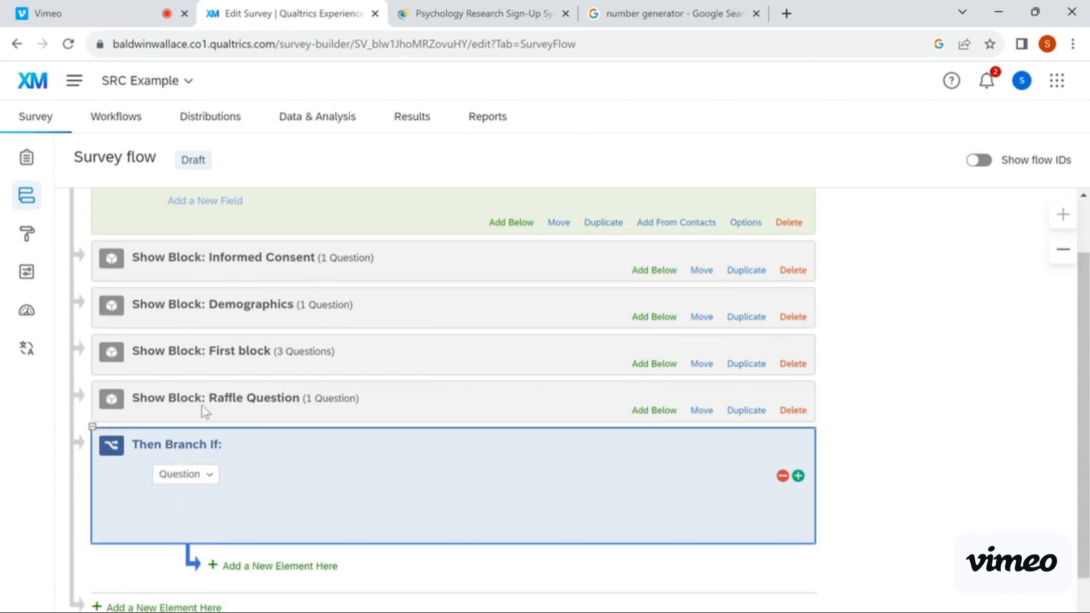
click(201, 486)
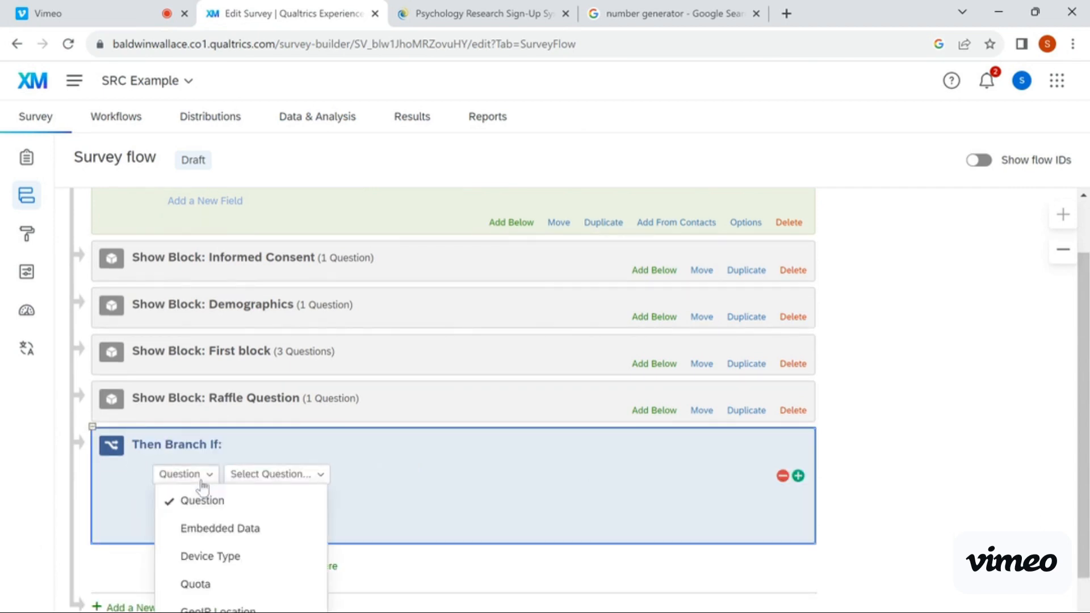
click(216, 502)
click(290, 486)
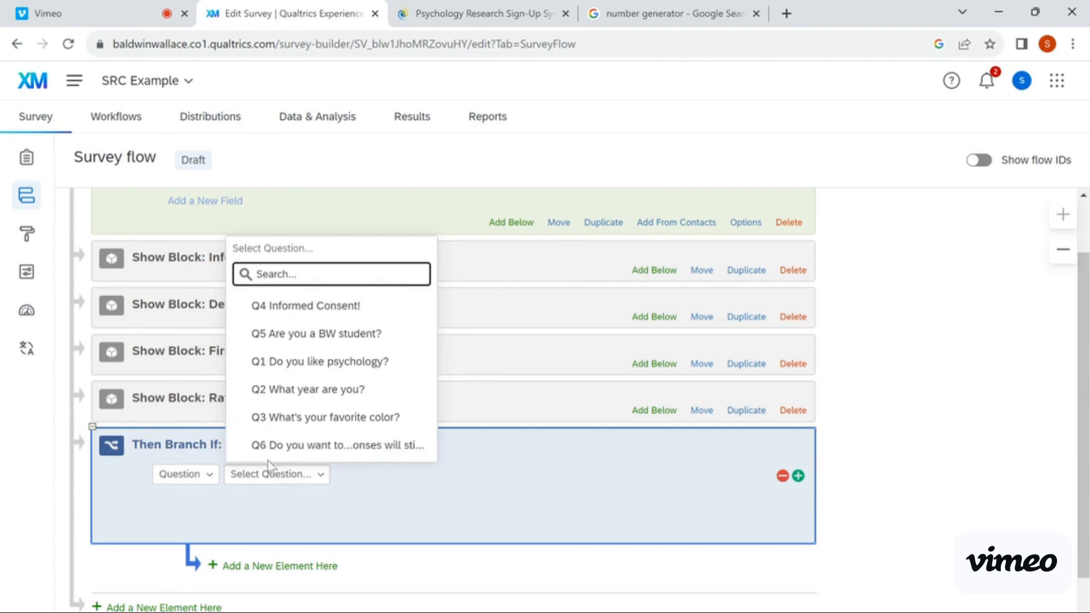
click(318, 446)
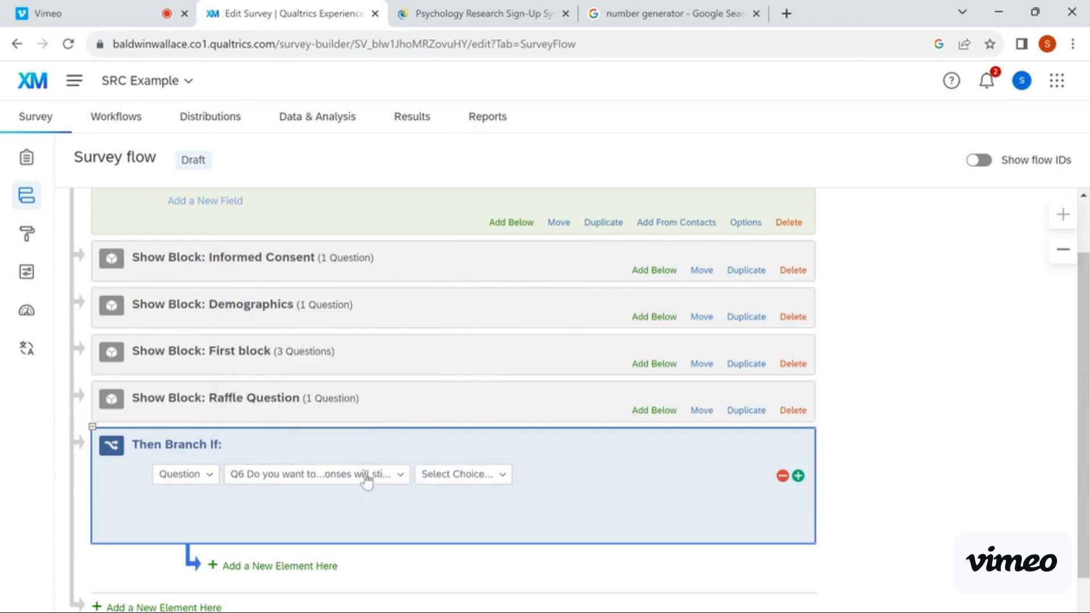
click(400, 477)
click(517, 502)
click(489, 485)
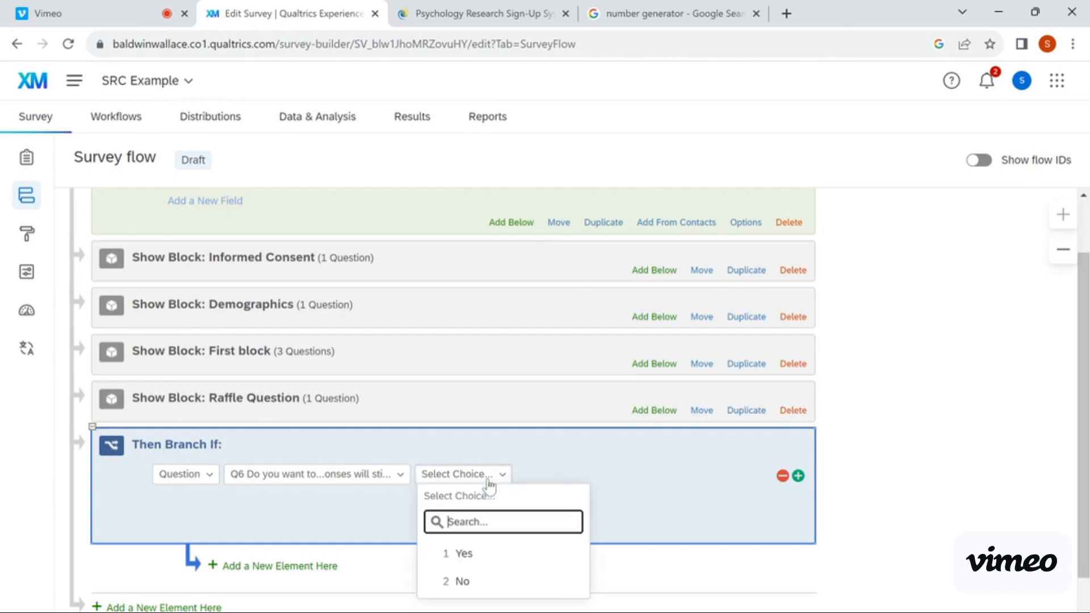
click(479, 561)
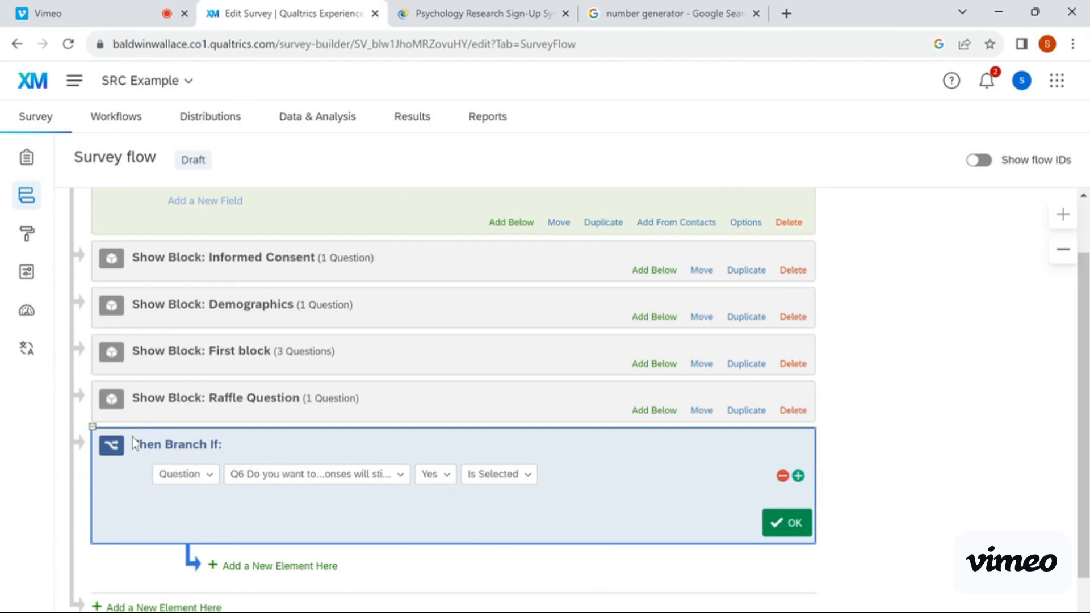
Step: Add an End of Survey element inside the raffle branch and override its survey options to redirect to the copied raffle sign-up survey URL
click(293, 567)
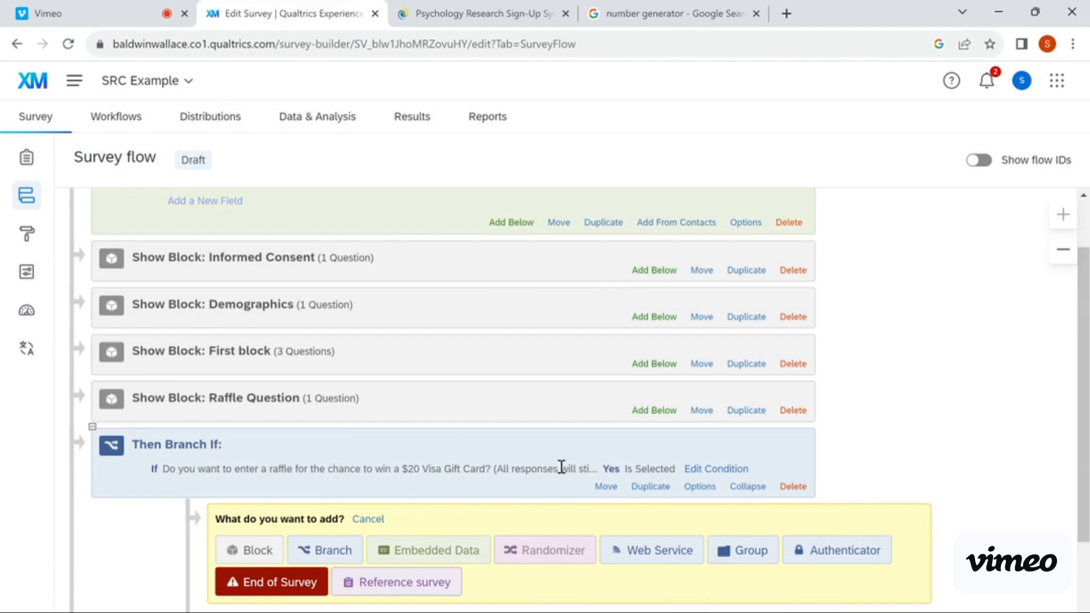
click(284, 583)
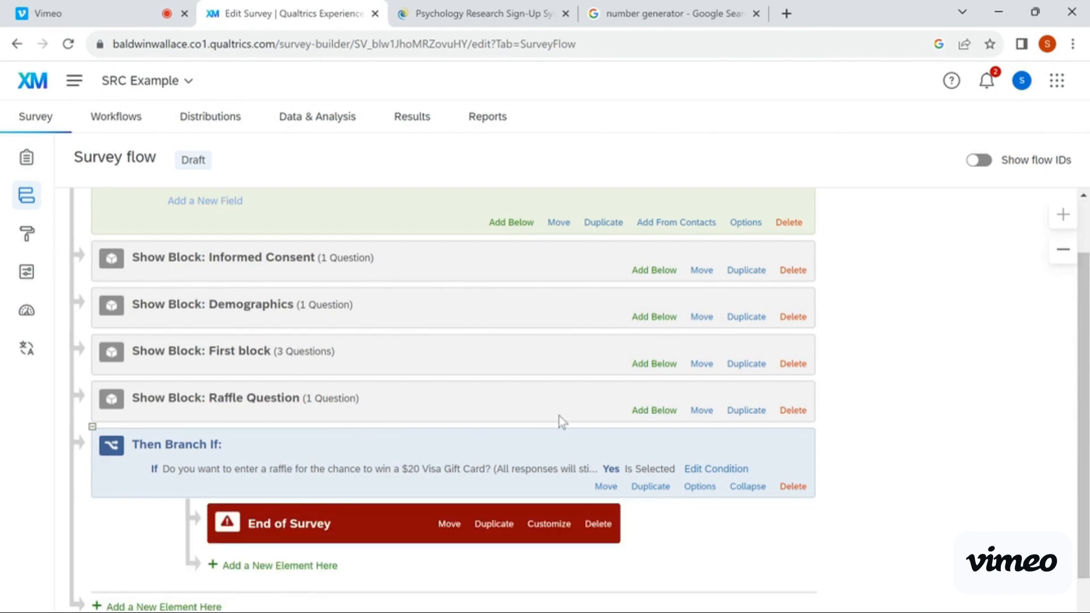
scroll(561, 421, down, 1)
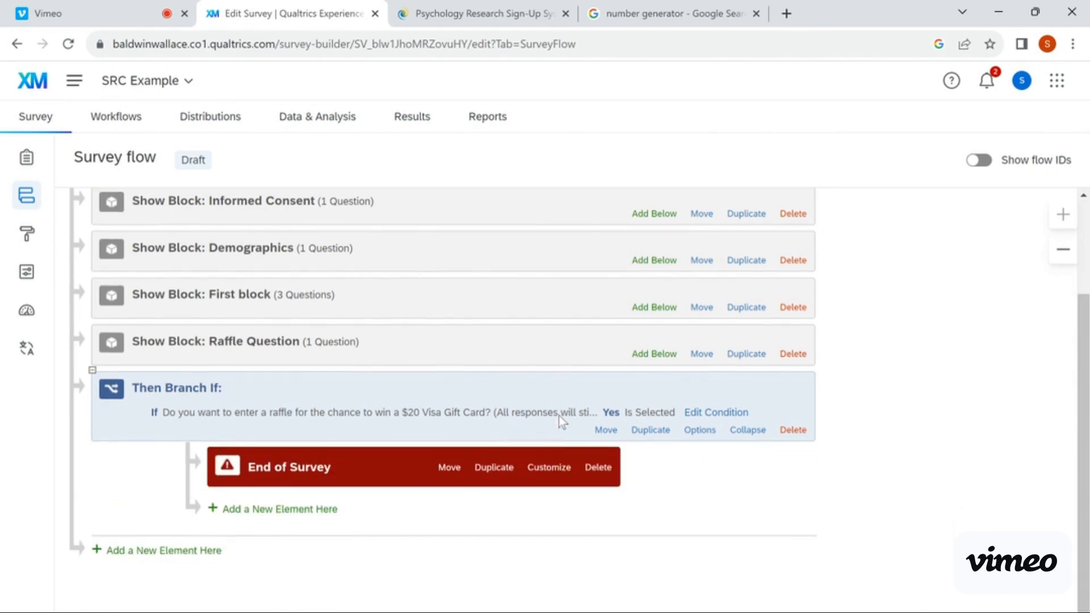
click(549, 472)
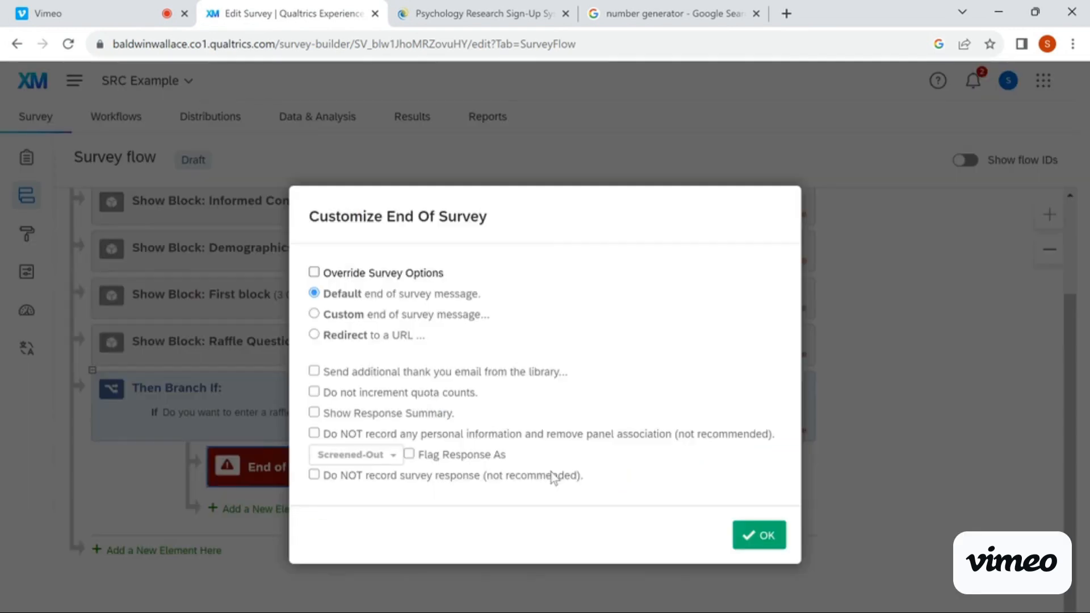
click(315, 275)
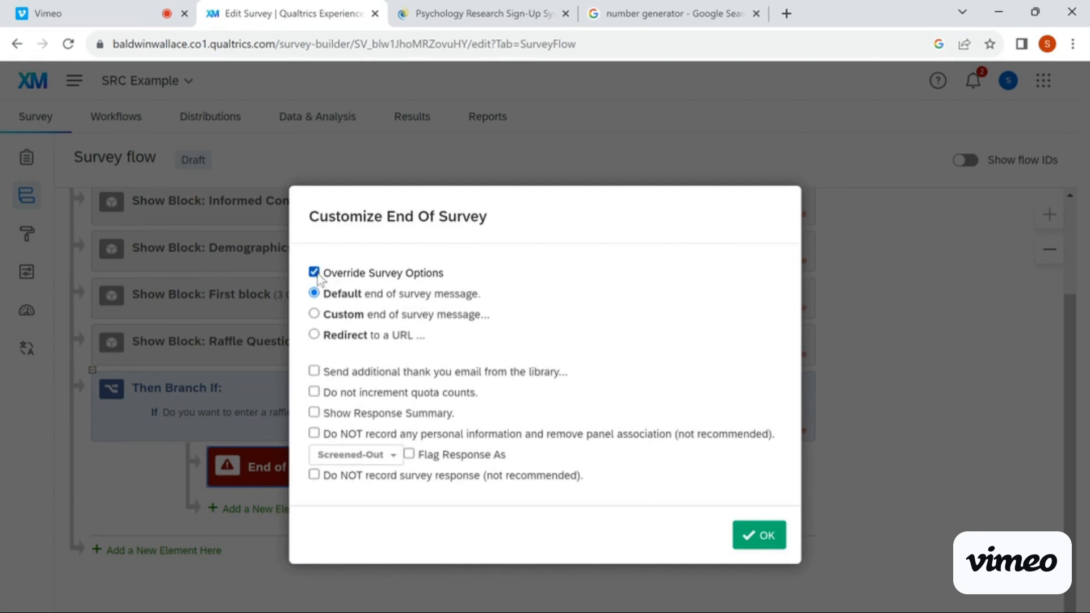
click(314, 334)
click(587, 331)
key(ctrl+a)
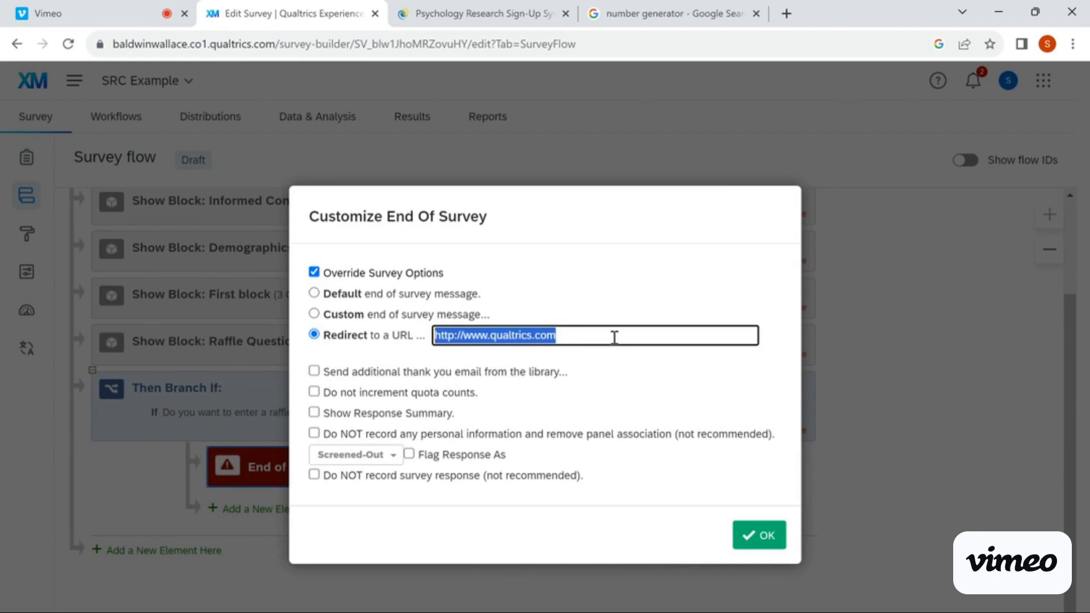
text(baldwinwallace.co1.qualtrics.com/jfe/form/SV_a5lkCsj7GaNYUDk)
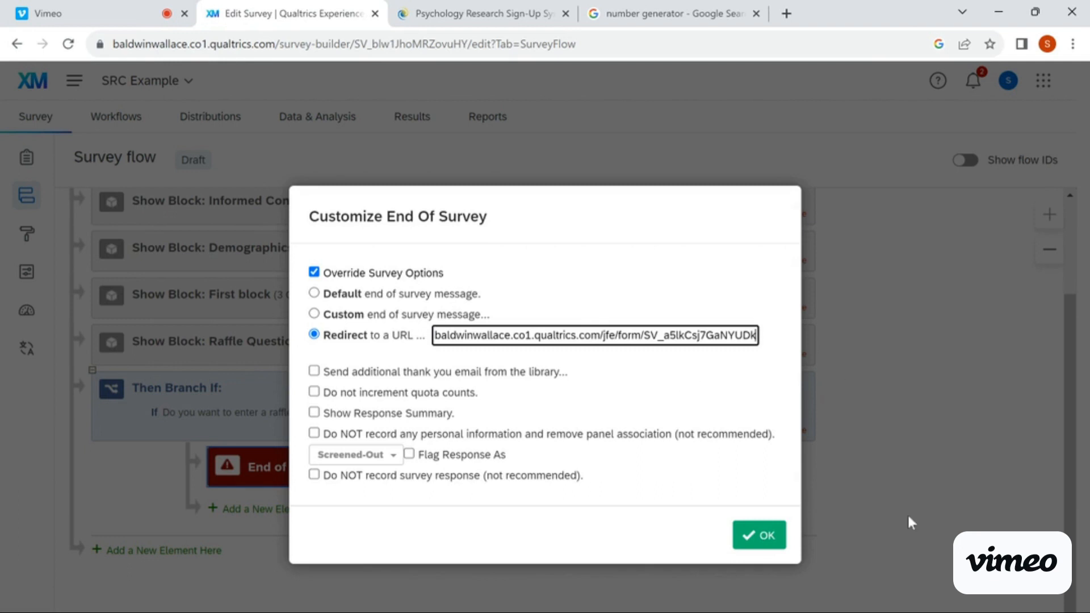
click(760, 538)
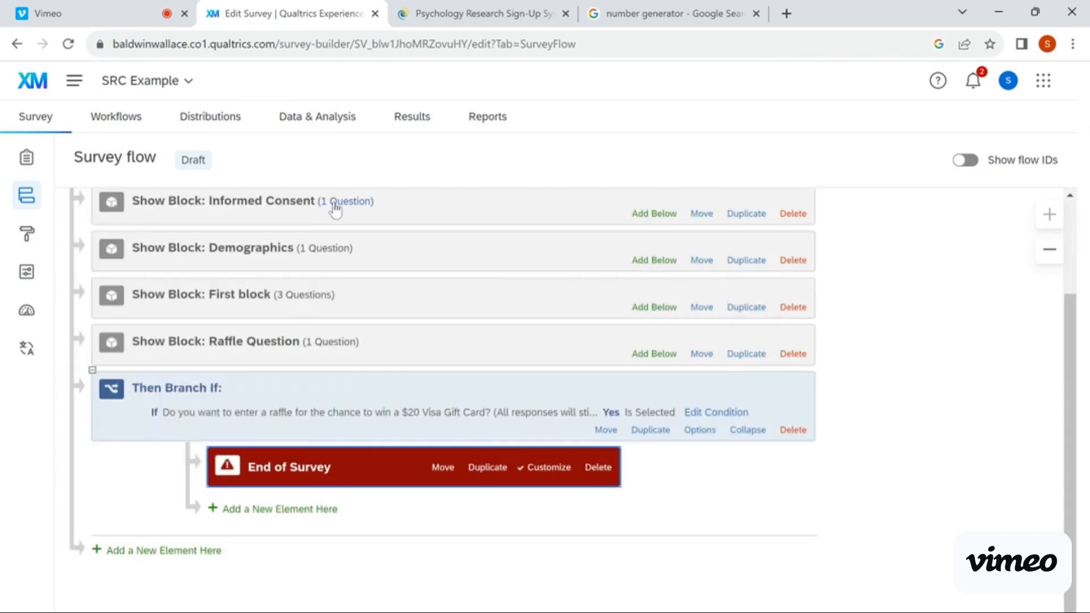
Step: Return to the survey builder and publish the SRC Example survey with the default version description
click(27, 157)
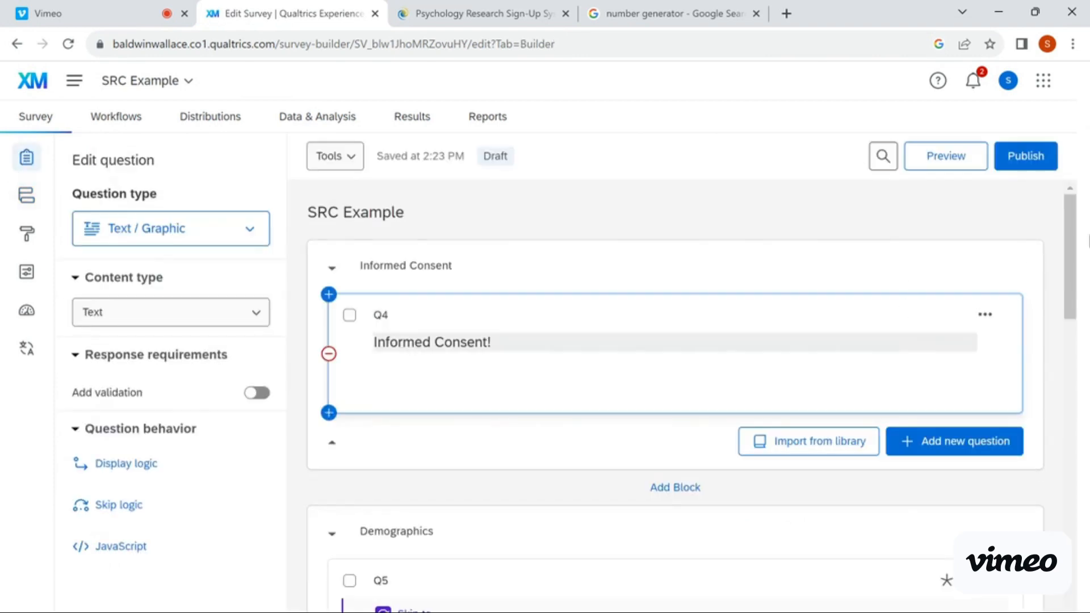
click(1016, 158)
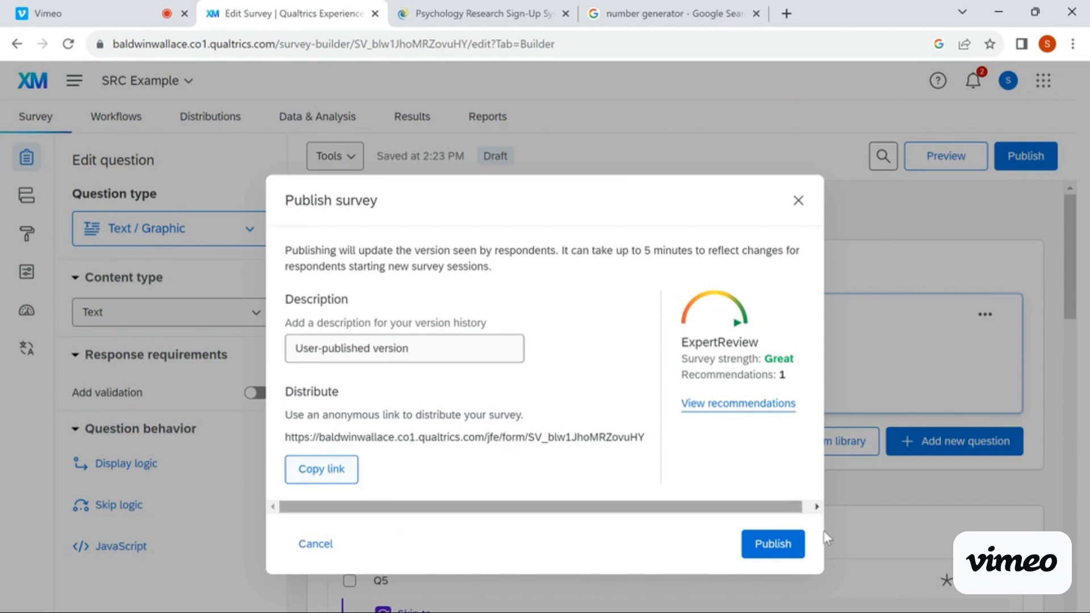
triple_click(305, 437)
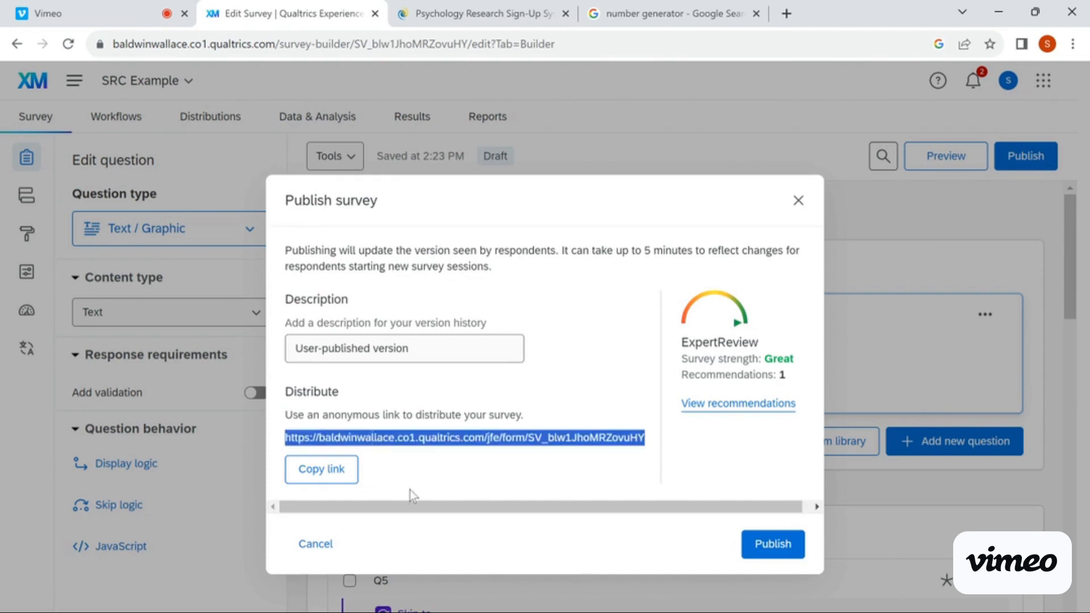
click(574, 384)
click(782, 556)
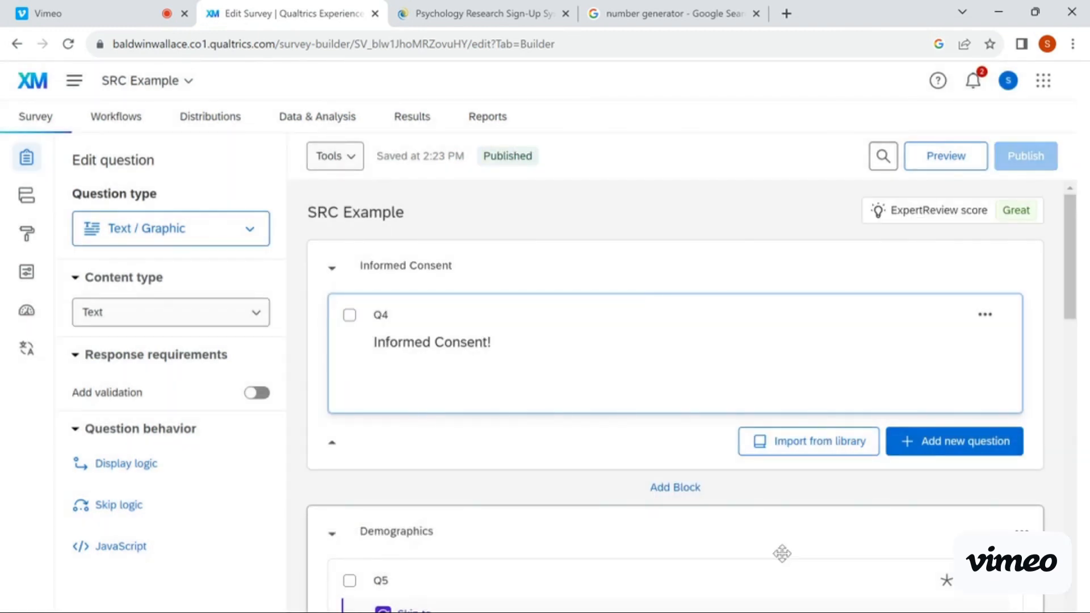
Step: Compare the raffle branch in the survey flow with the Raffle Question block and End of Survey redirect in the builder
click(26, 196)
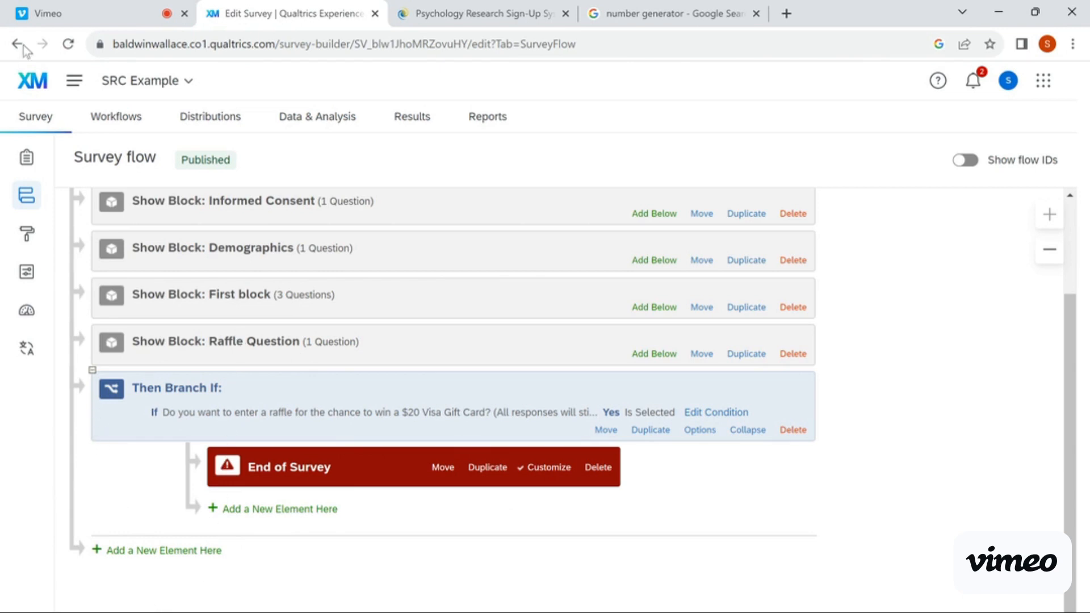
click(27, 158)
scroll(586, 565, down, 10)
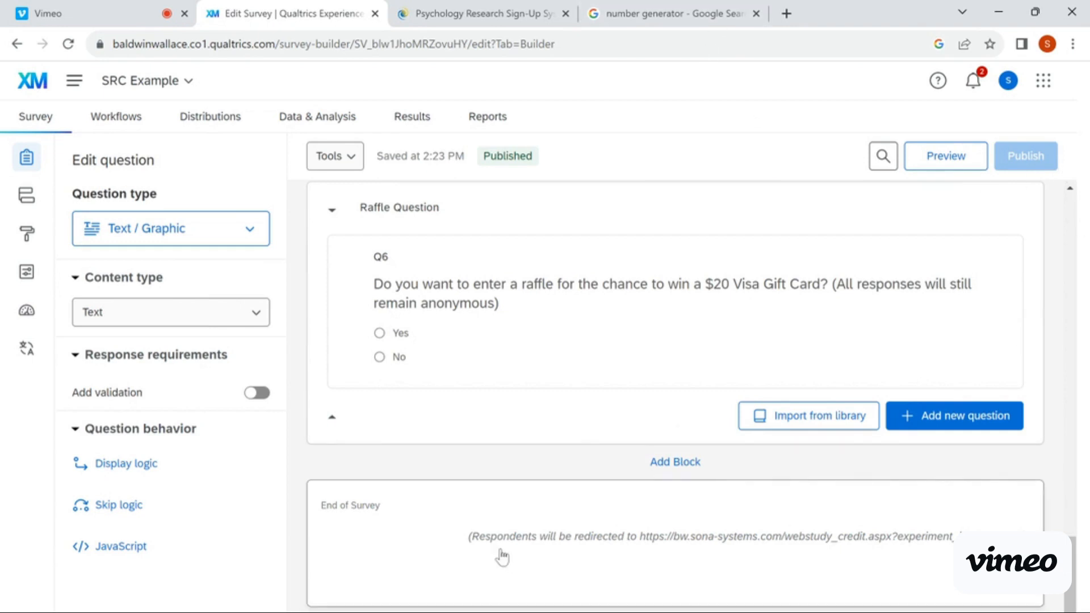
click(25, 196)
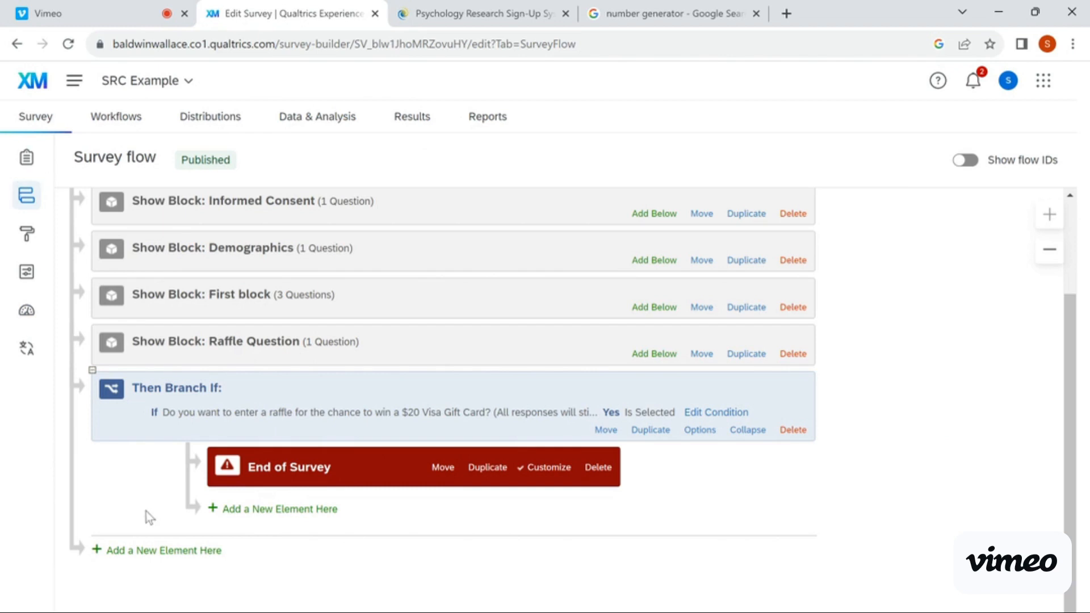
click(36, 154)
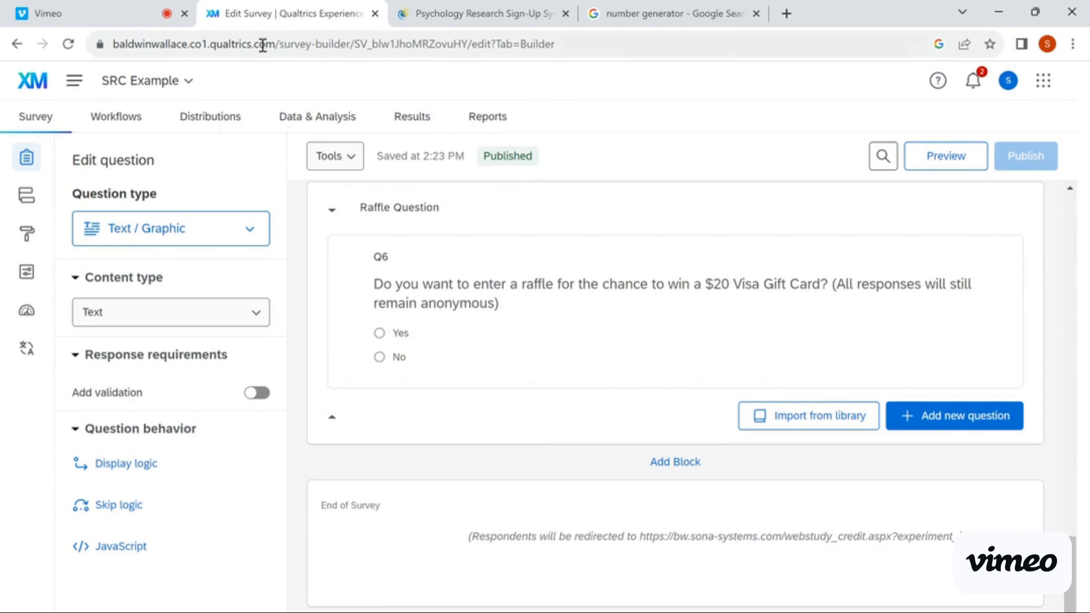
Step: Copy the SRC Example survey's anonymous distribution link
click(223, 119)
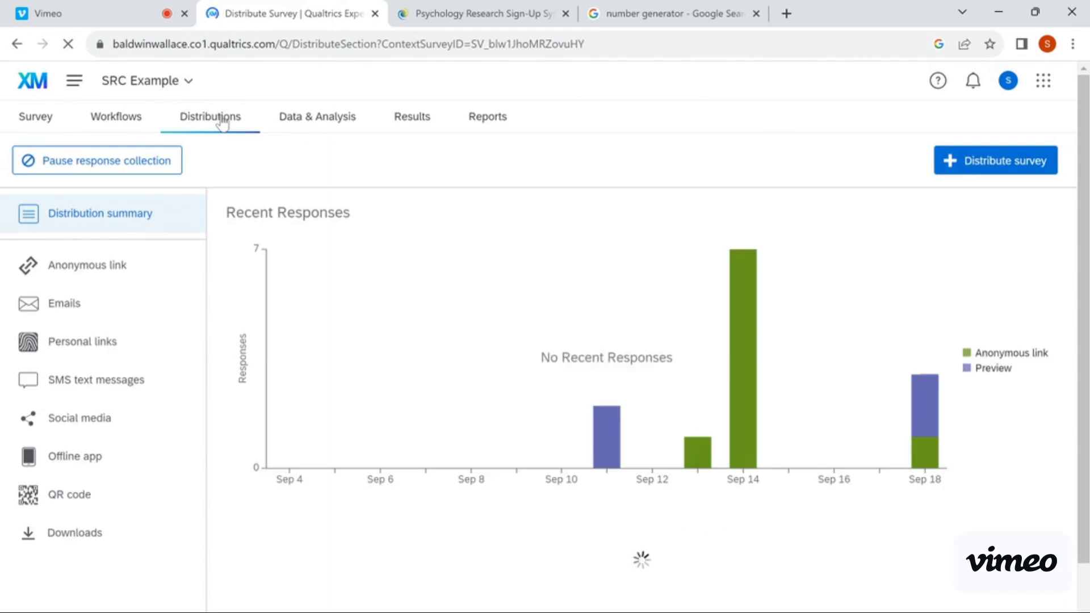
click(109, 262)
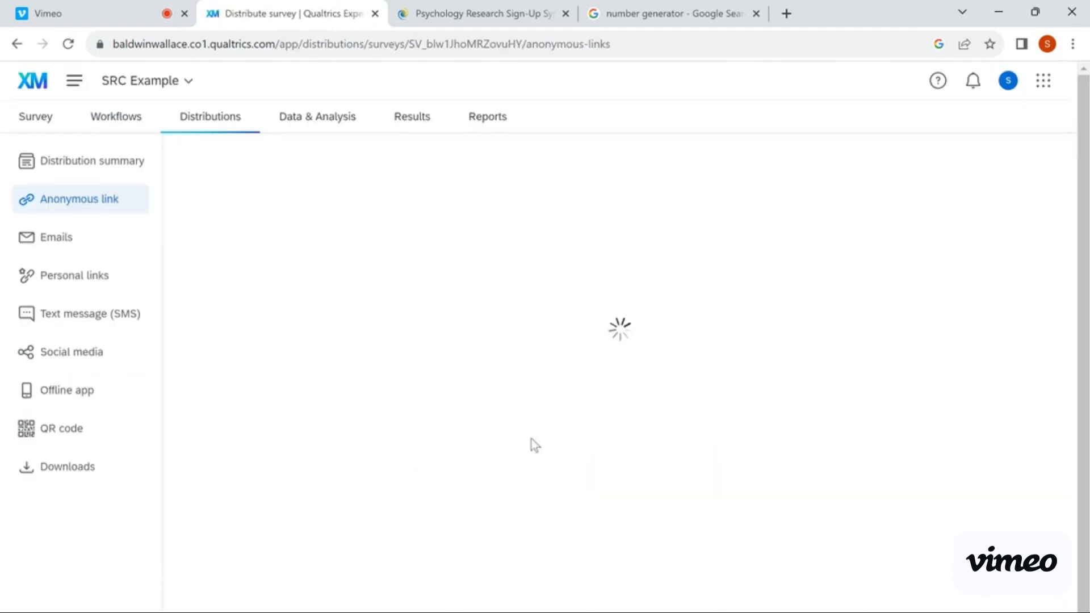
click(657, 361)
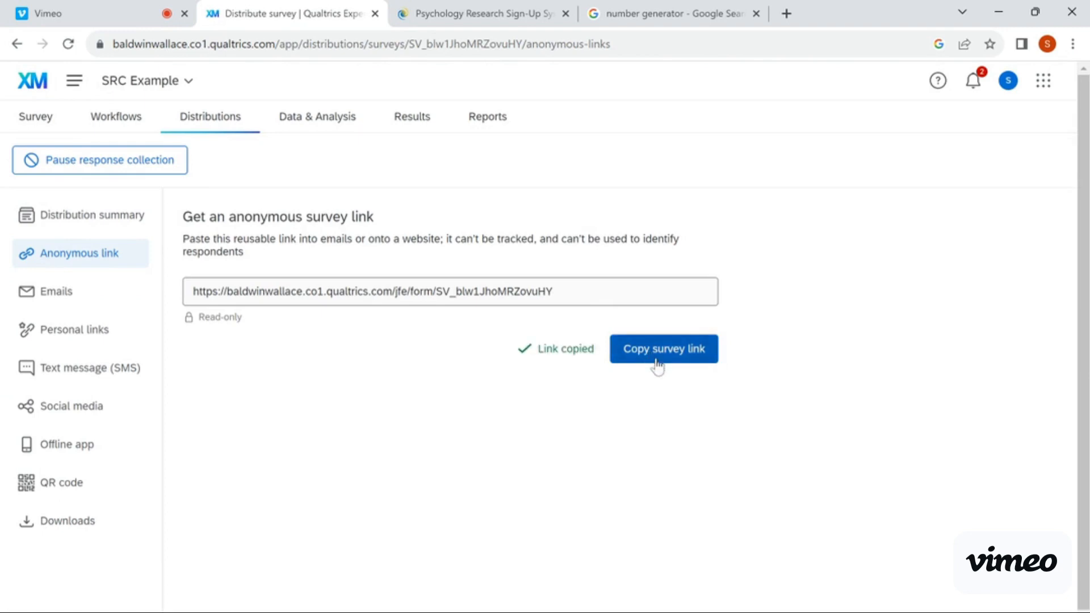
Step: Open the starred SRC Example - Raffle Sign Up survey and go to its survey options
click(169, 82)
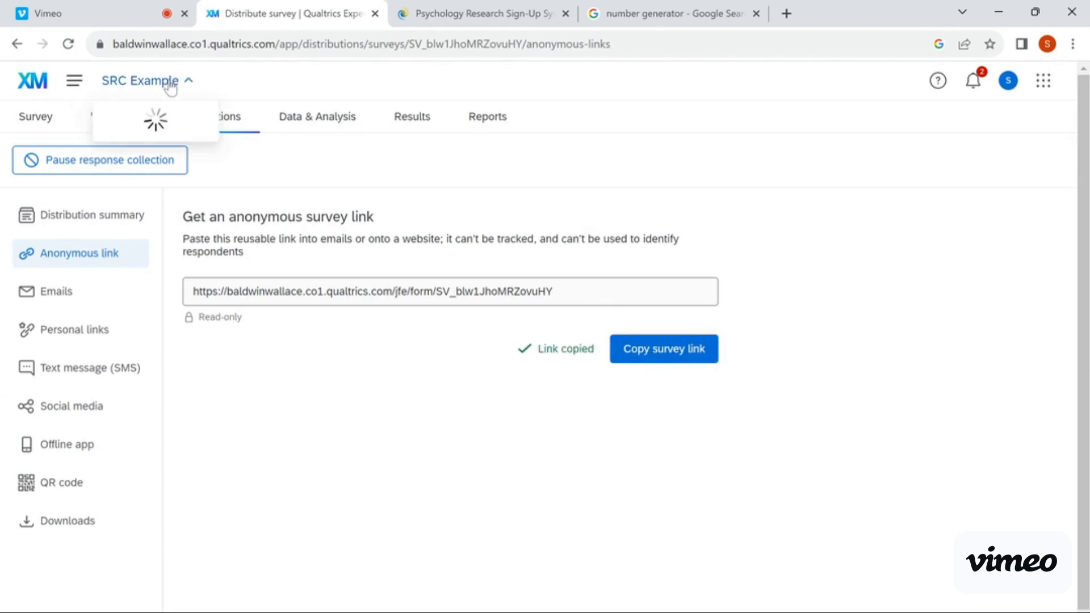
mouse_move(188, 156)
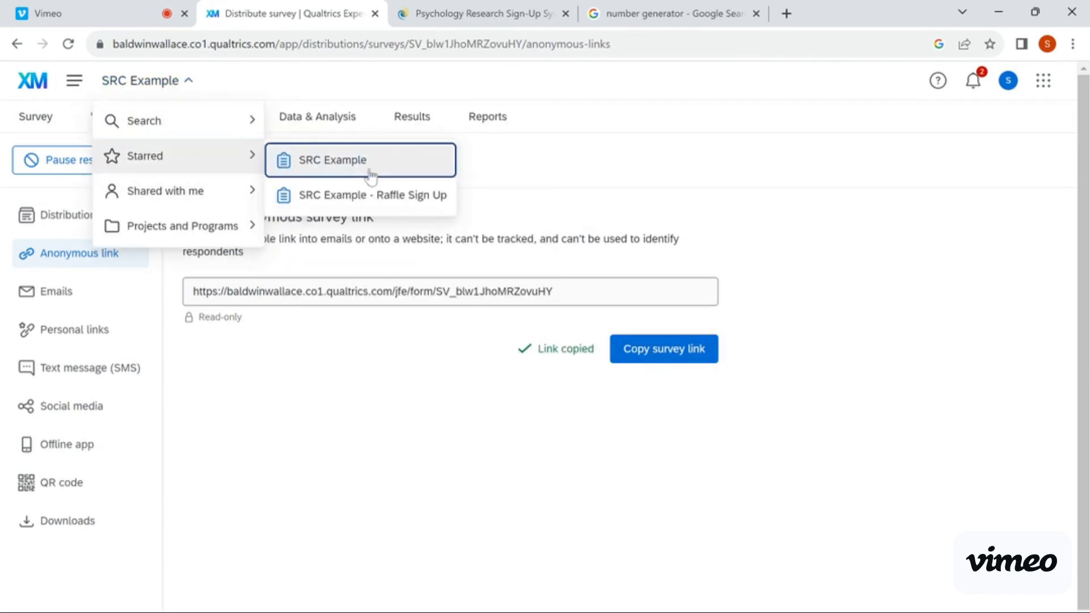
click(370, 196)
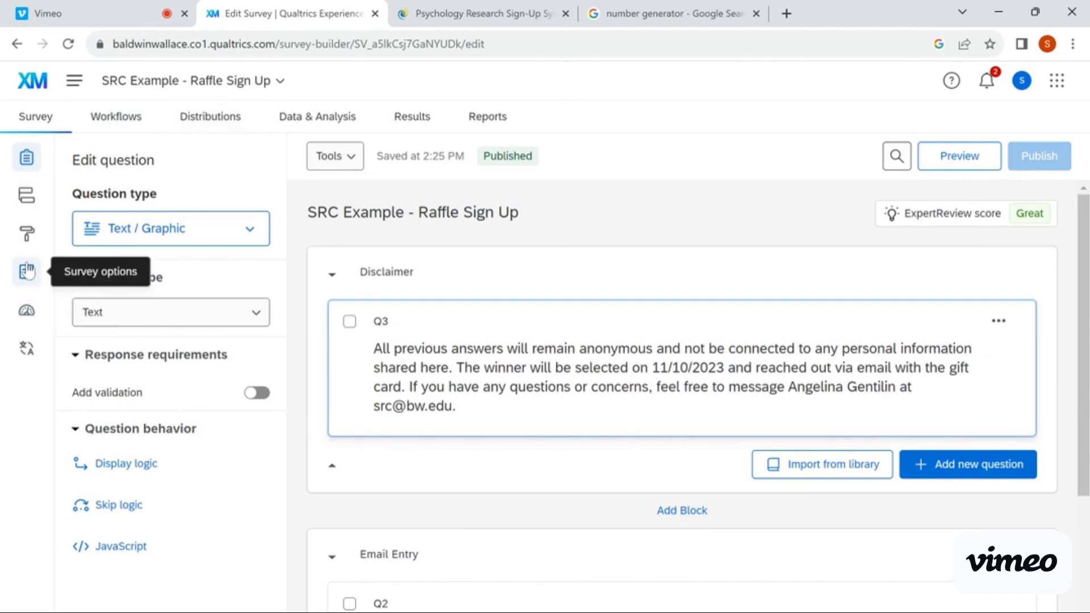
click(40, 278)
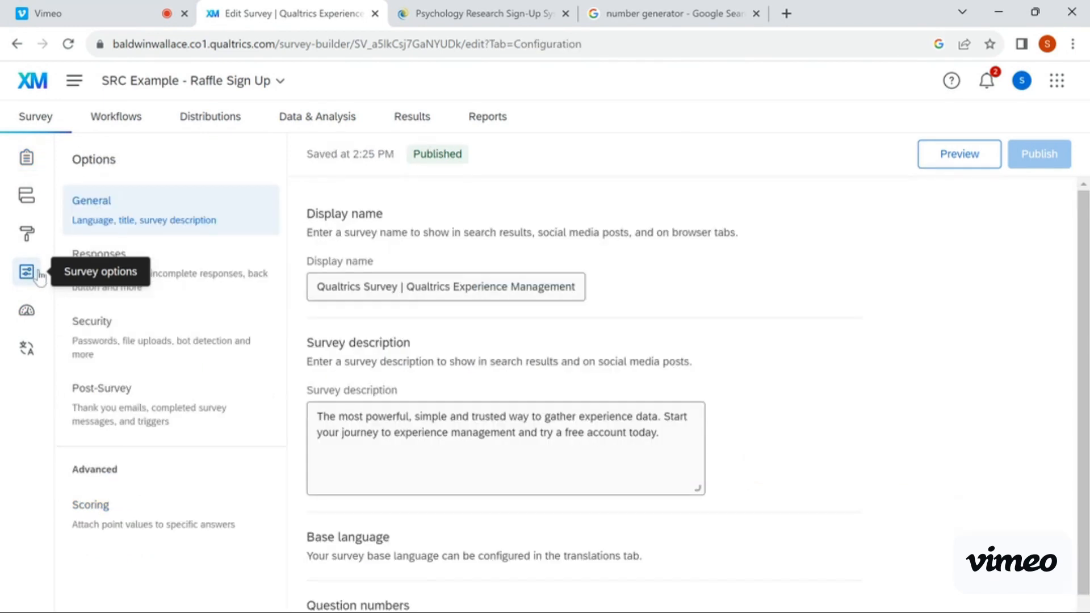
Step: Enable the referral website URL in the raffle survey's security settings, paste the main survey's anonymous link, and return to the survey builder
click(125, 344)
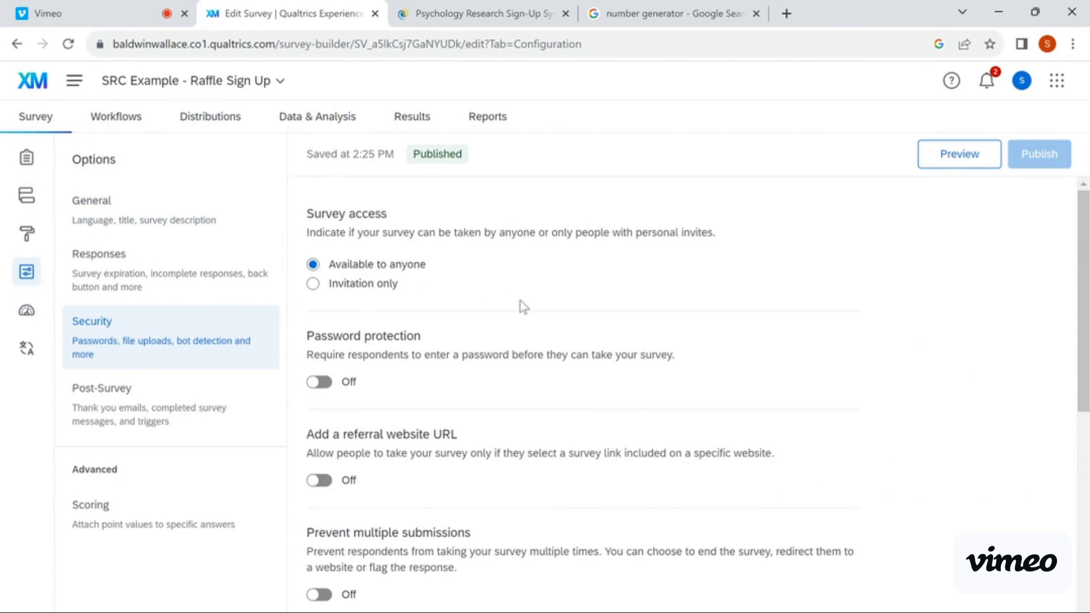
click(319, 481)
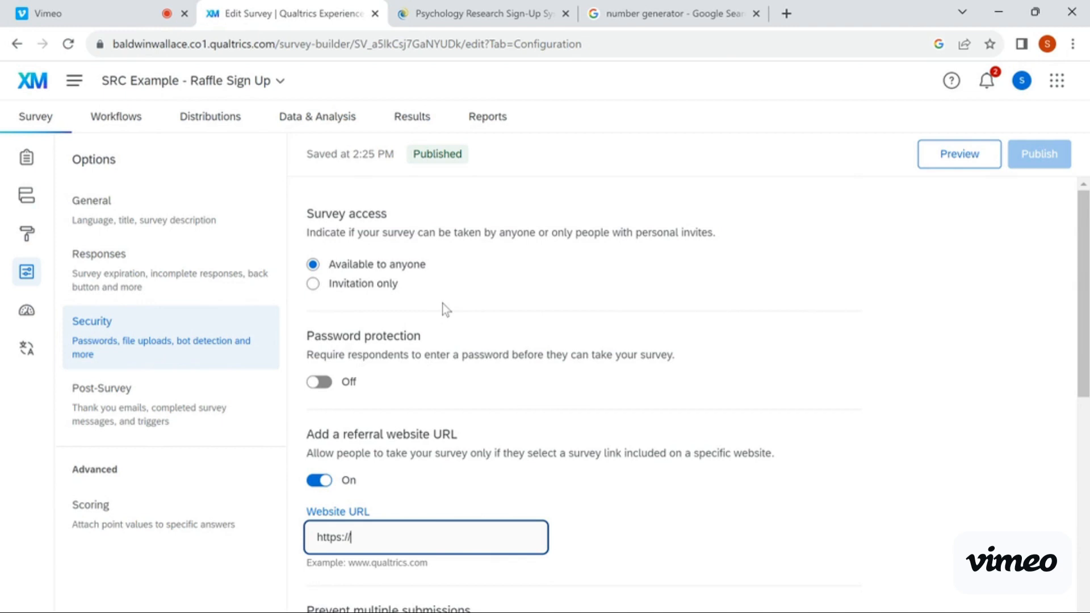
triple_click(377, 526)
key(BackSpace)
key(ctrl+v)
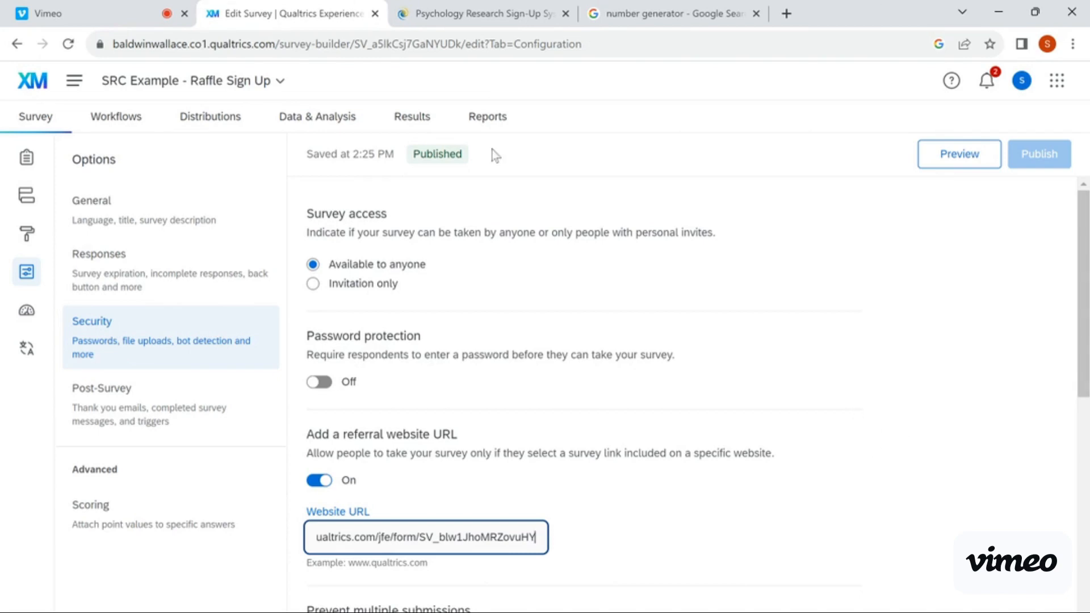
click(26, 164)
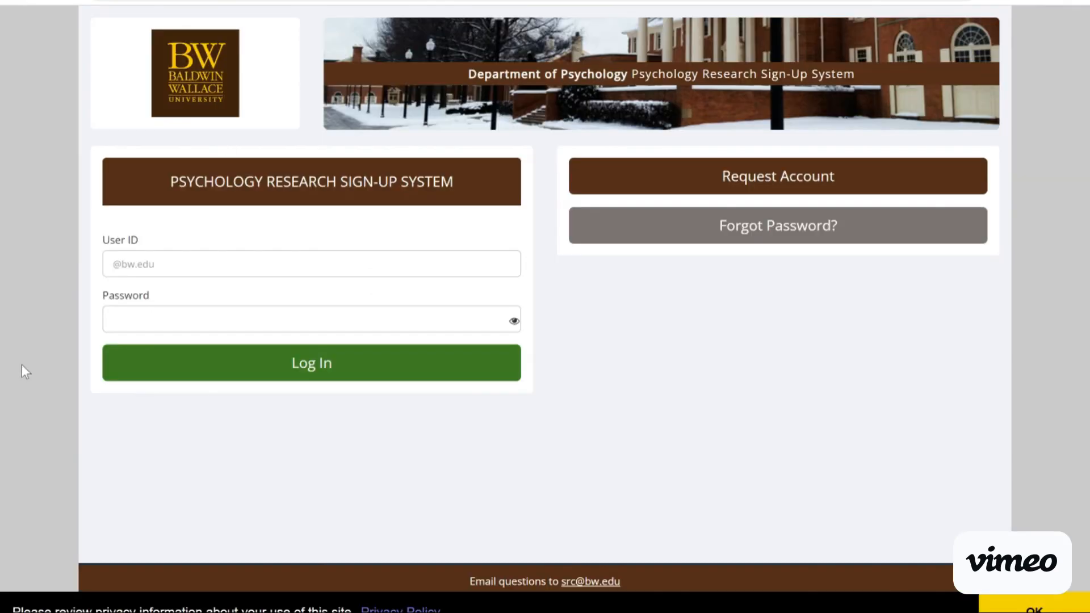
Step: Try to log in to the Psychology Research Sign-Up System with the suggested user ID
click(164, 267)
text(ag)
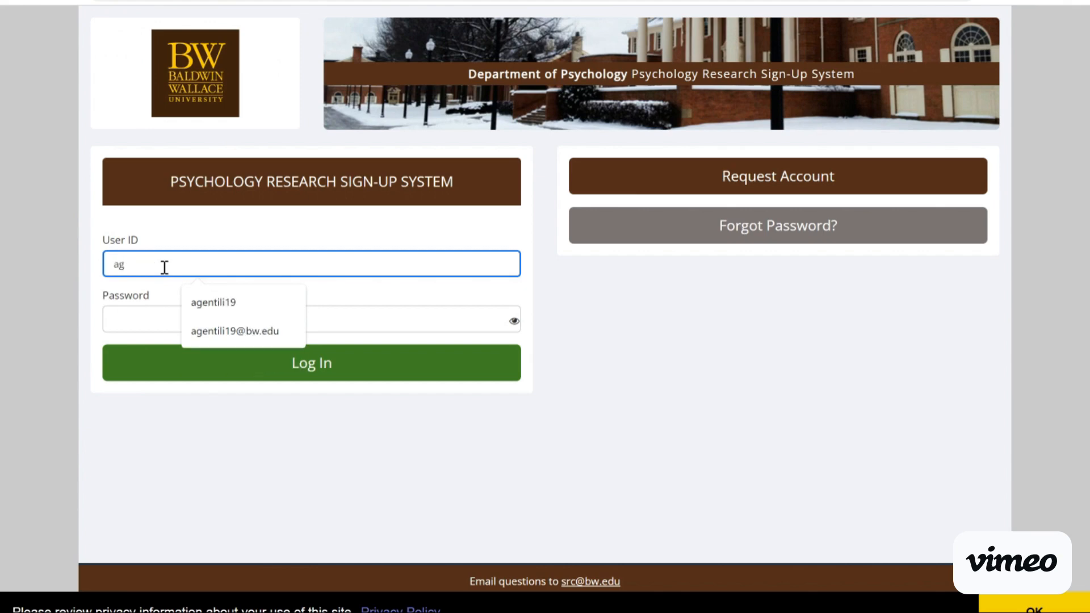
key(Down)
key(Return)
click(135, 314)
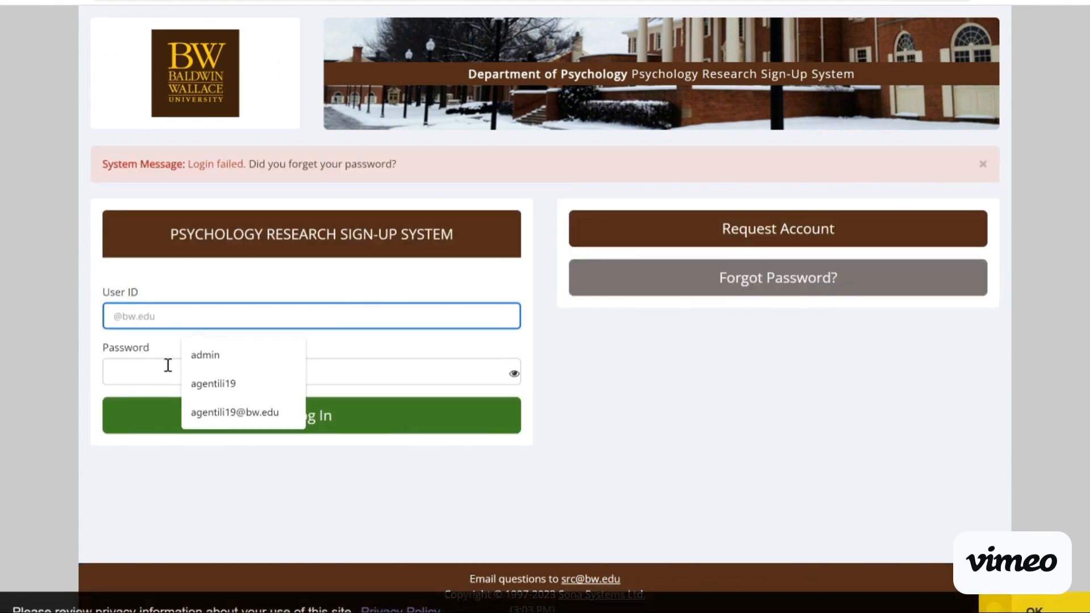
Step: Log in to the Psychology Research Sign-Up System with the saved user ID and the account password
click(209, 382)
click(161, 374)
text(********)
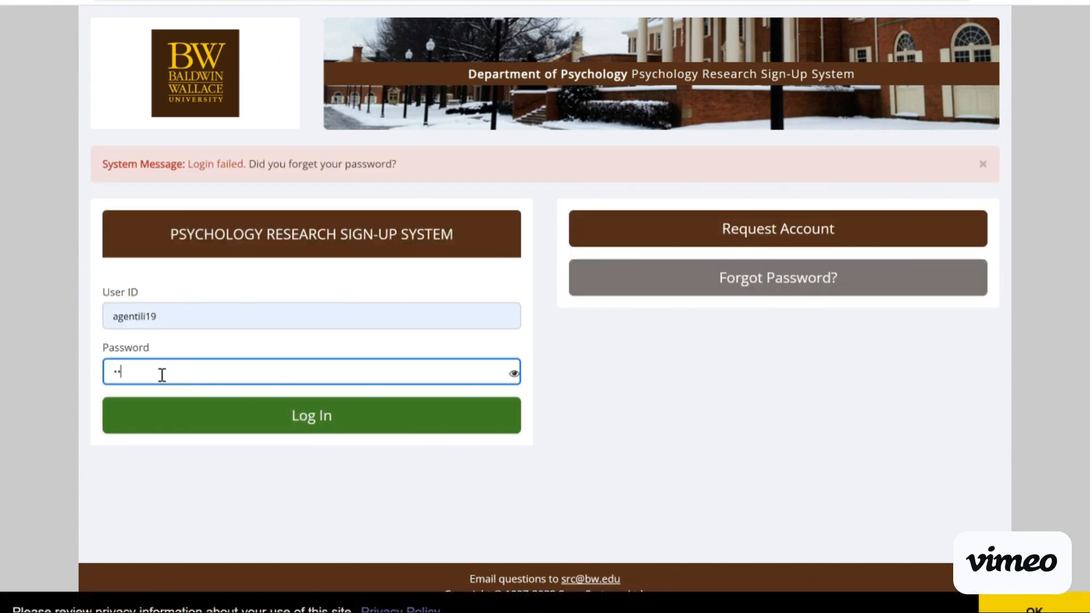
text(*******)
key(Return)
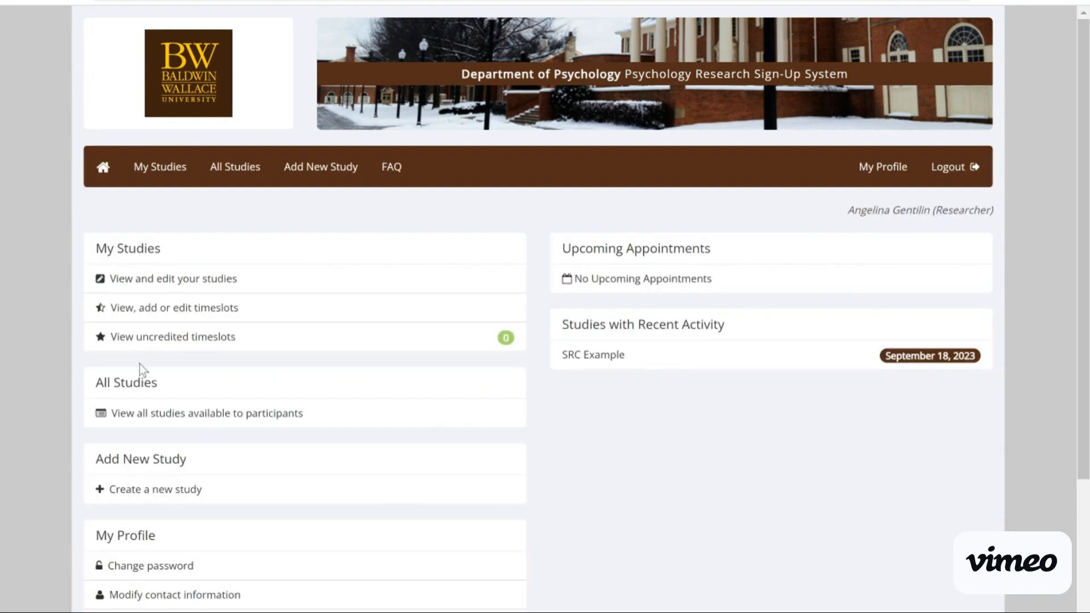
Step: Open the SRC Example study from the researcher's studies and copy its Qualtrics redirect URL
click(162, 280)
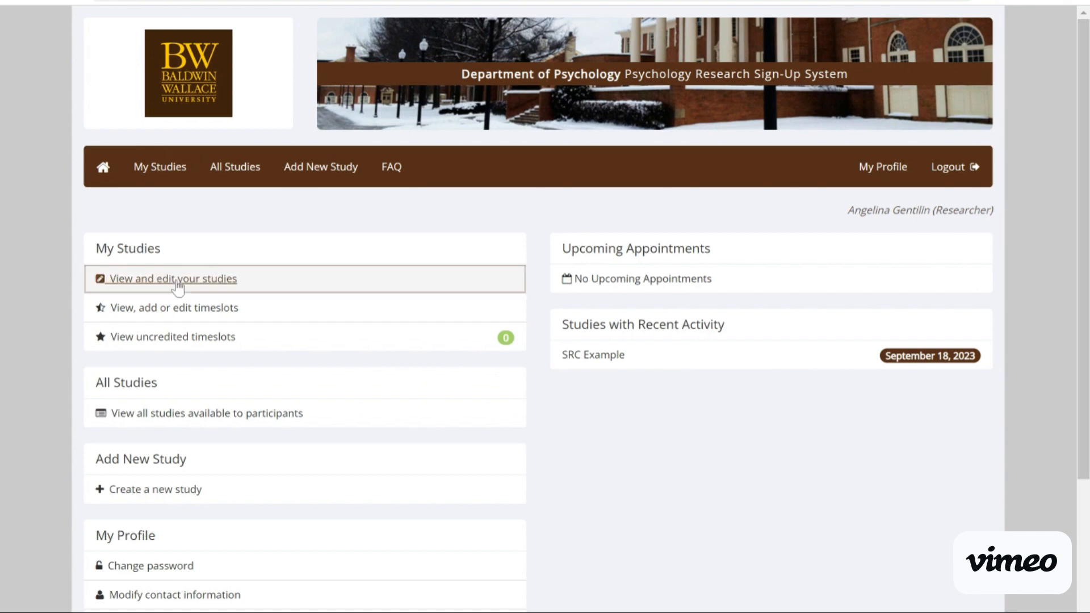
click(161, 391)
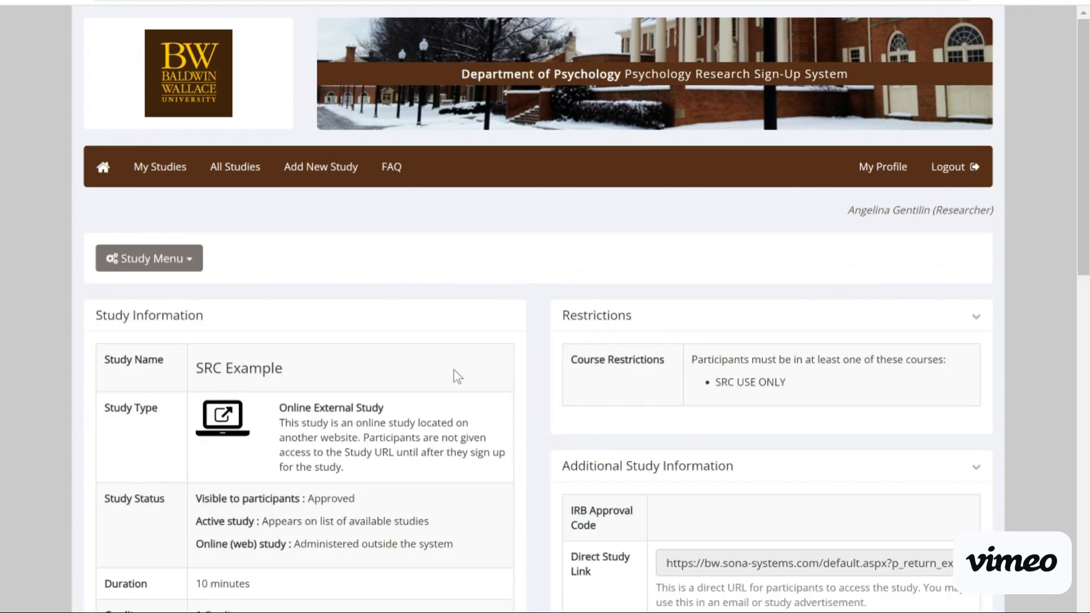
scroll(454, 370, down, 6)
click(357, 364)
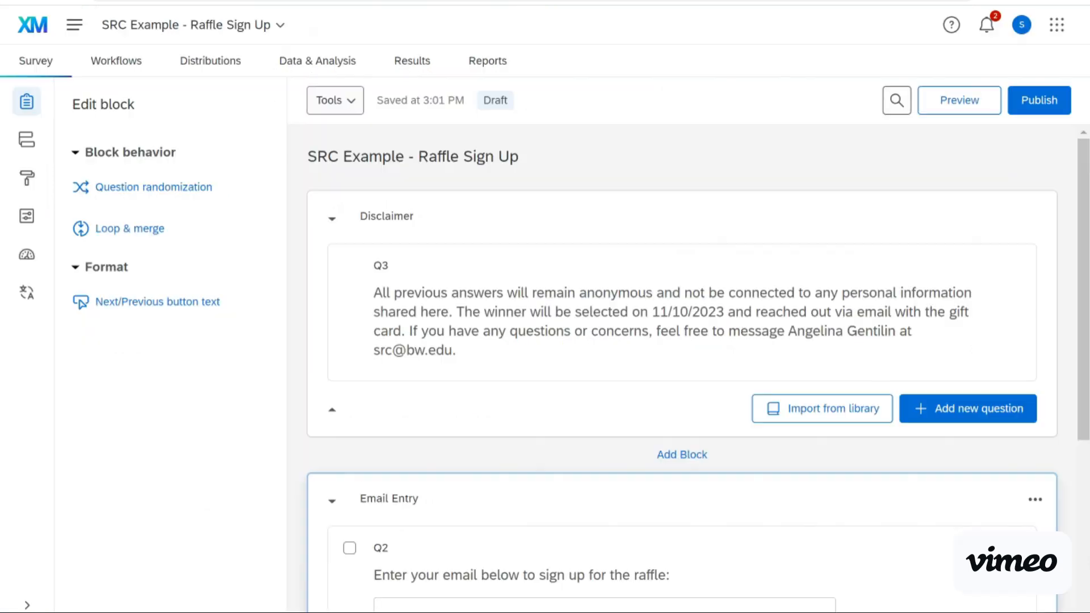
Step: In Qualtrics, set the raffle survey's End of Survey message to Redirect to URL and paste the SRC Example study's redirect URL
scroll(426, 443, down, 5)
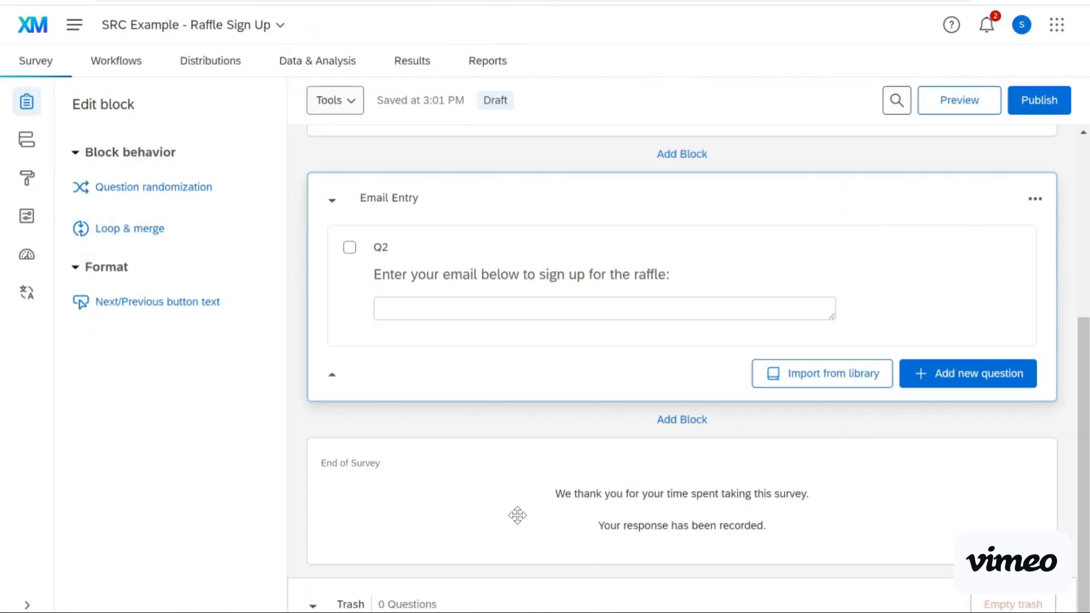
click(489, 486)
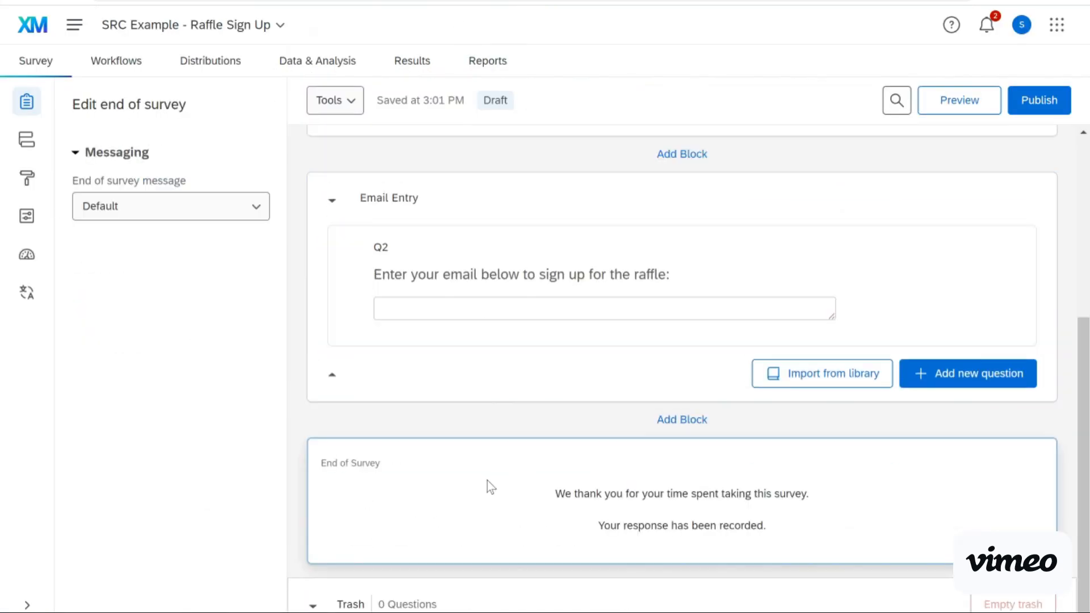
click(139, 215)
click(148, 307)
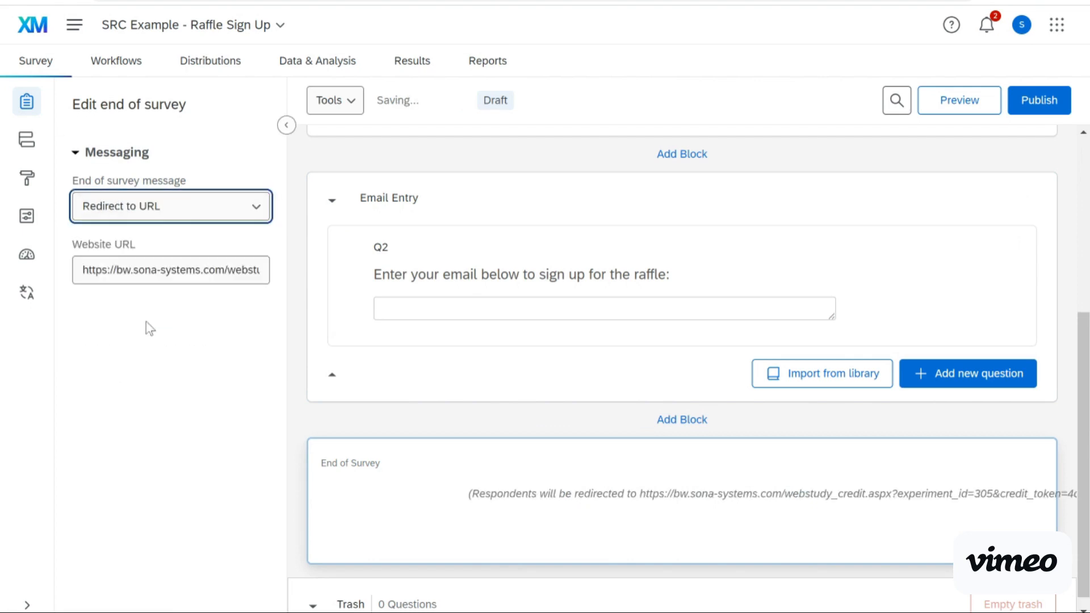
click(121, 271)
key(ctrl+a)
key(BackSpace)
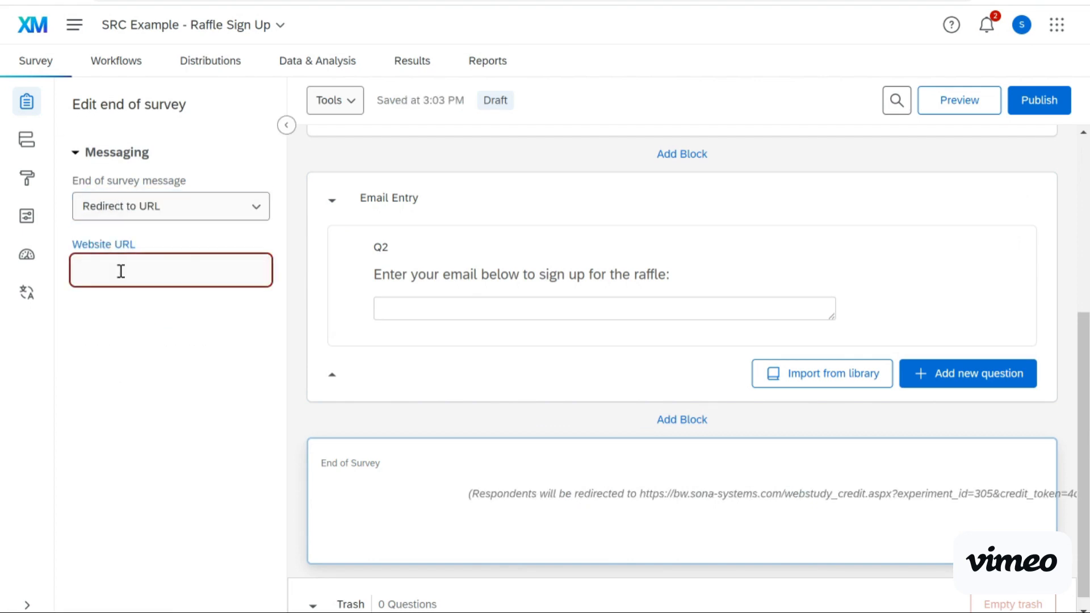
key(ctrl+v)
click(241, 415)
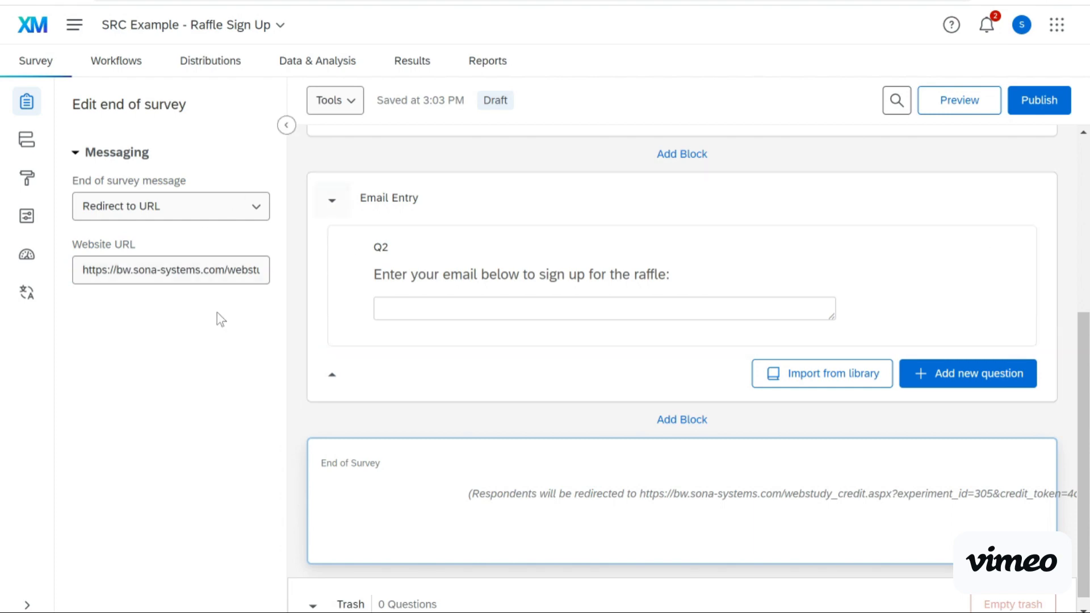
Step: Publish the SRC Example - Raffle Sign Up survey with the default version description
click(1067, 101)
right_click(1066, 101)
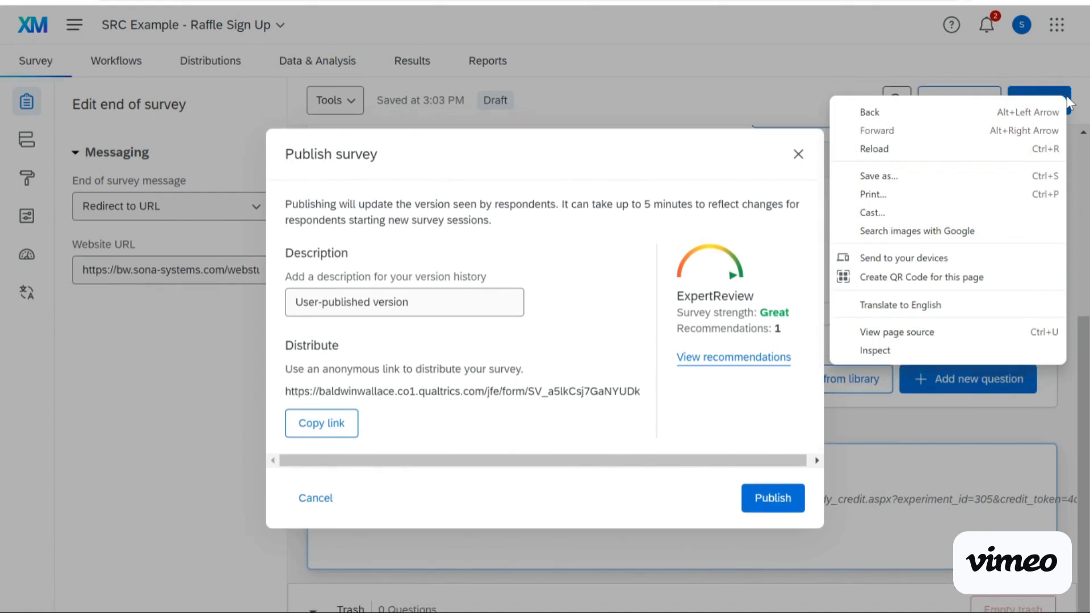
click(778, 493)
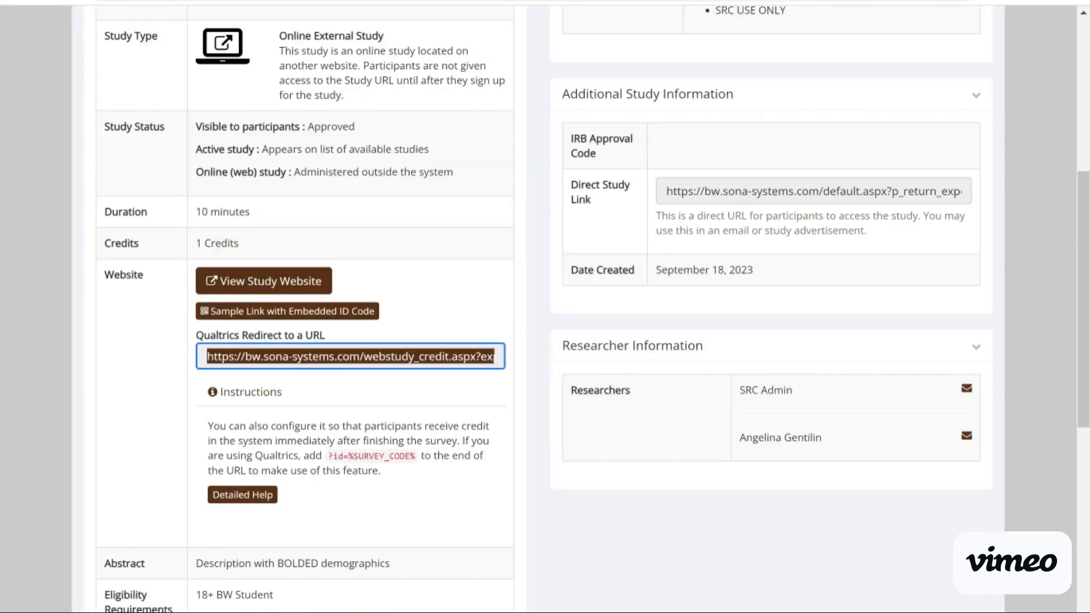
Step: Back on the SRC Example study page in the Psychology Research Sign-Up System, go to the participant list download
scroll(386, 381, down, 8)
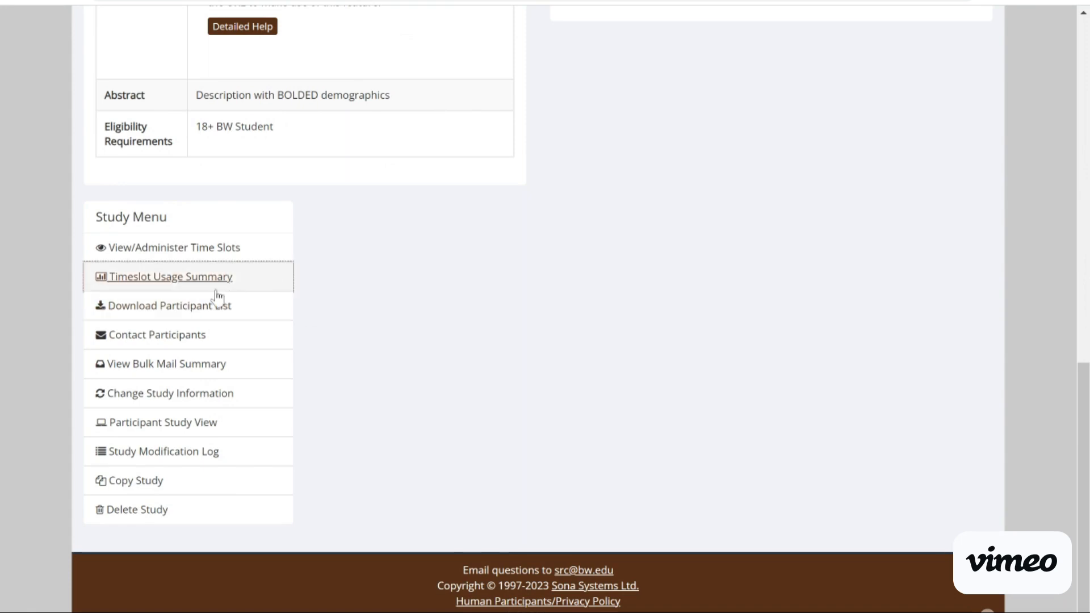
click(173, 307)
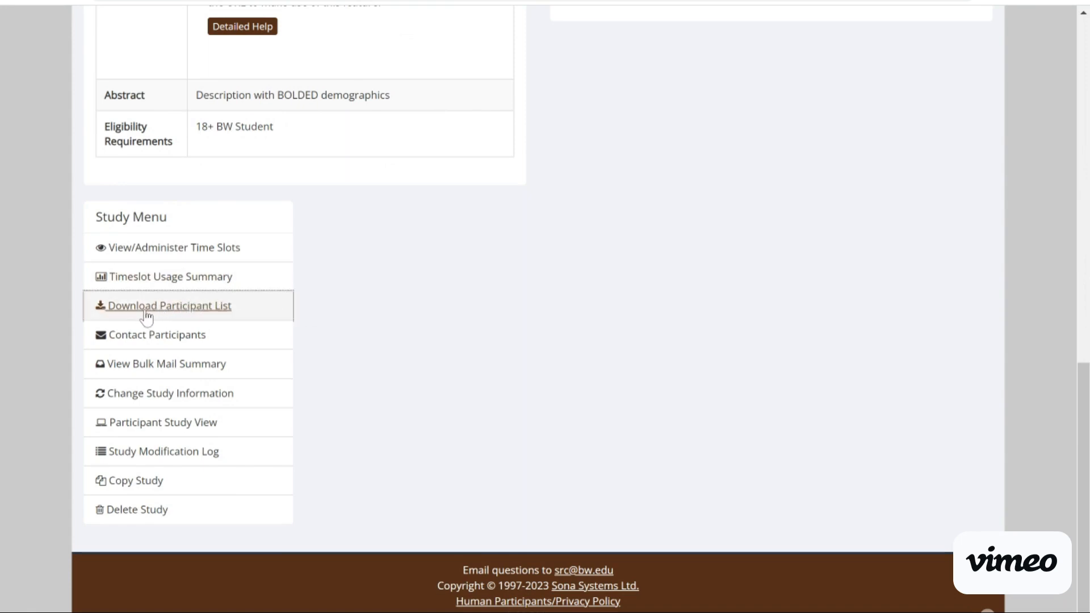